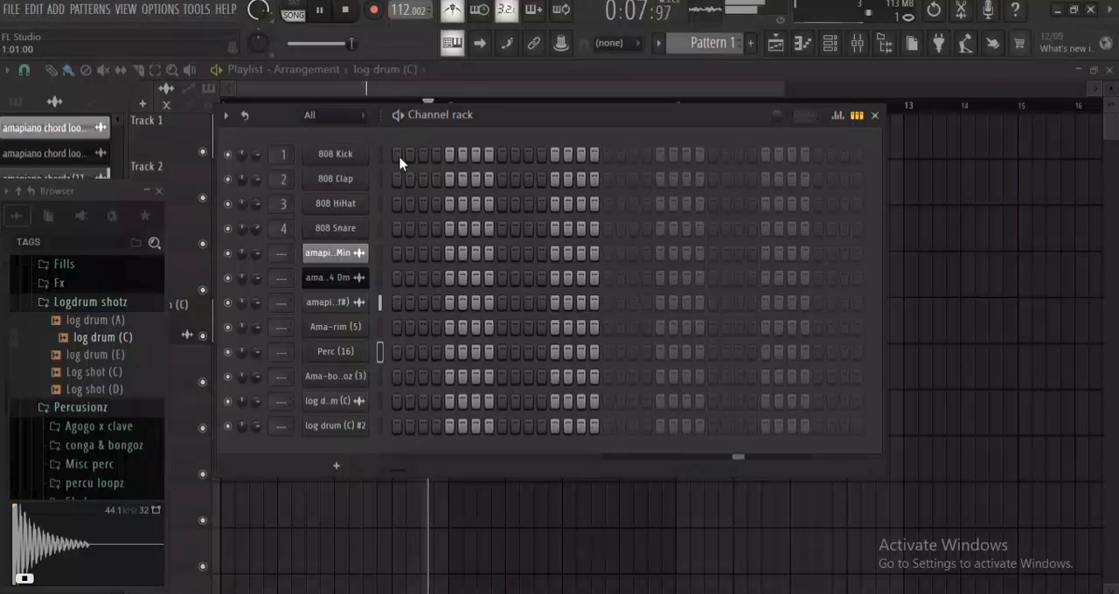
# Place an 808 Kick hit on step 1 of Pattern 1 and play it back with the song.
pyautogui.press('space')
pyautogui.press('space')
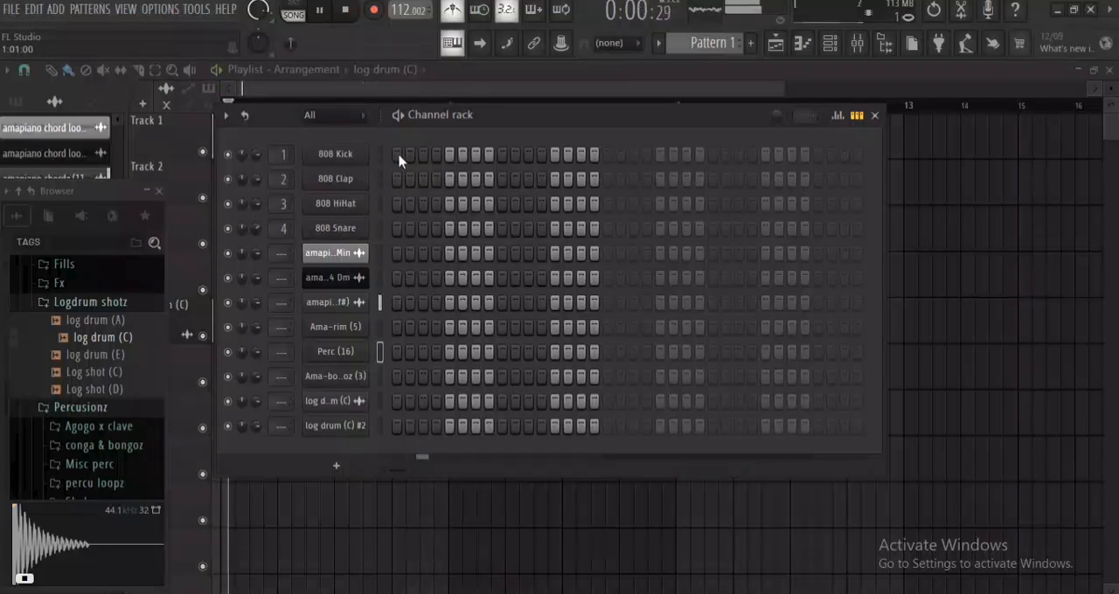
pyautogui.press('space')
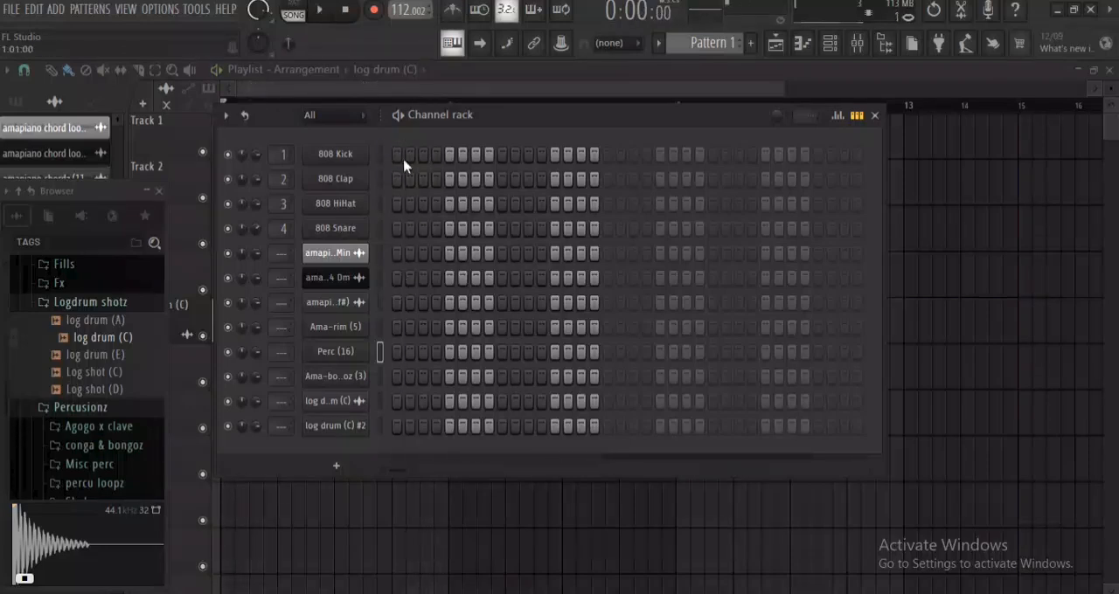
pyautogui.click(401, 155)
pyautogui.press('space')
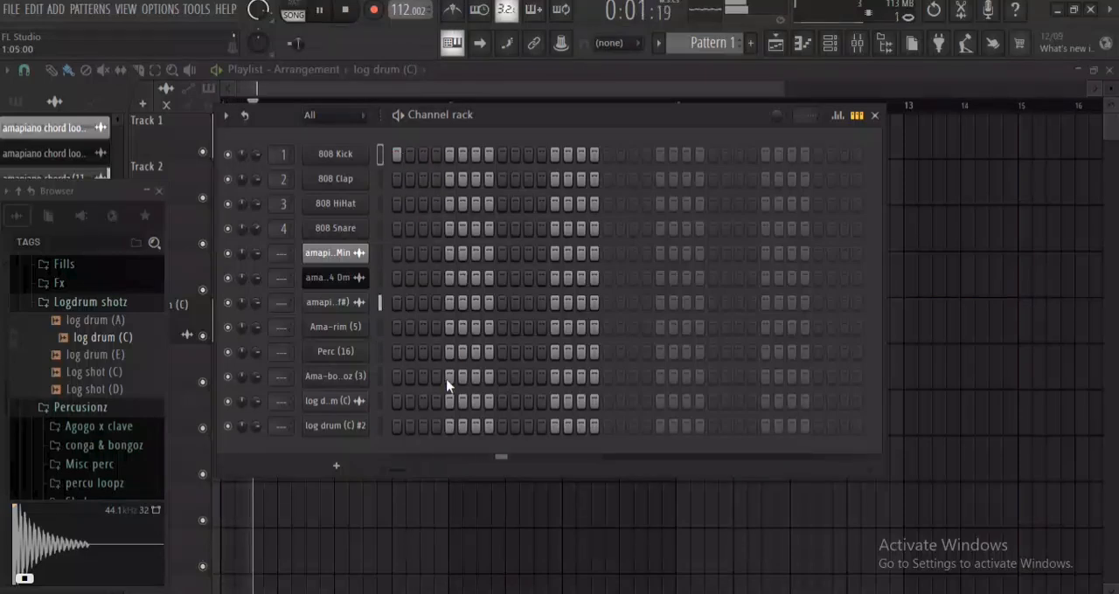
pyautogui.press('space')
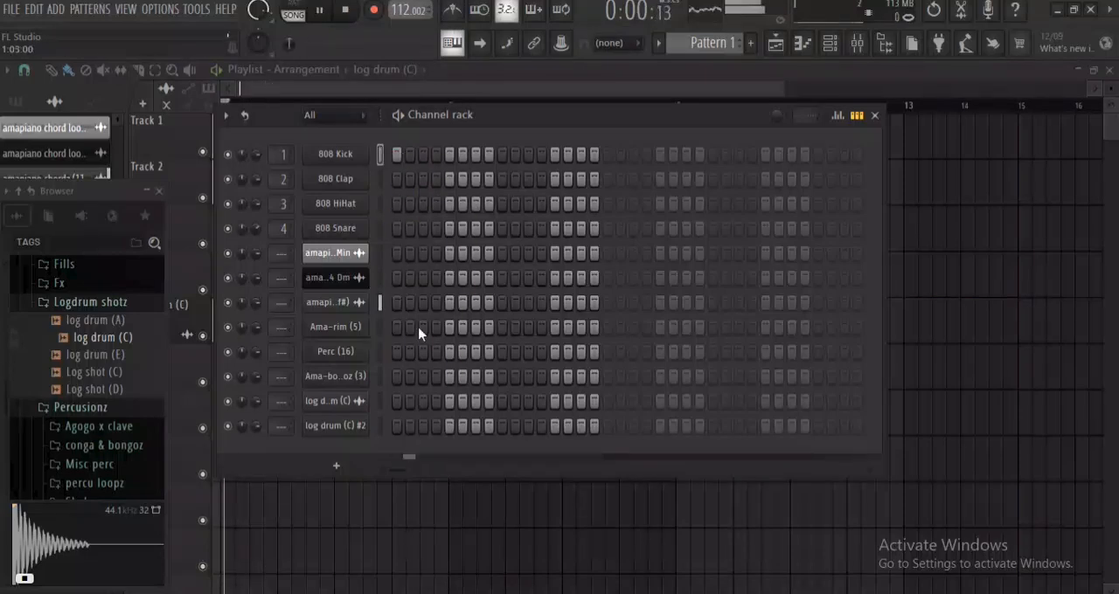
# Audition the Ama-rim (5) sample and place its hits on steps 4, 8 and 13 while replaying the loop.
pyautogui.click(356, 333)
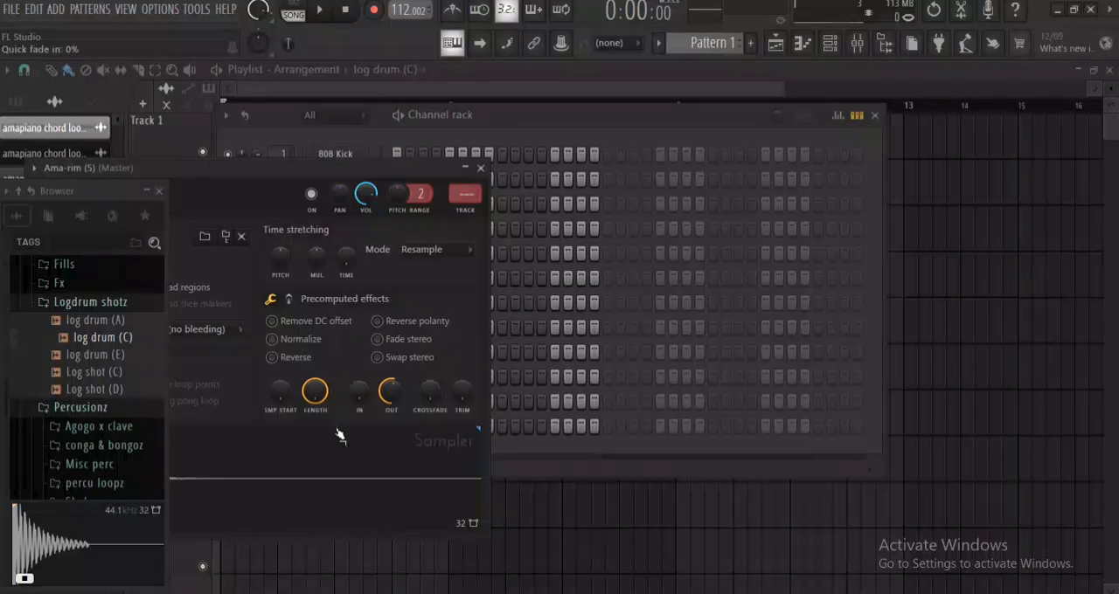
pyautogui.press('space')
pyautogui.click(492, 177)
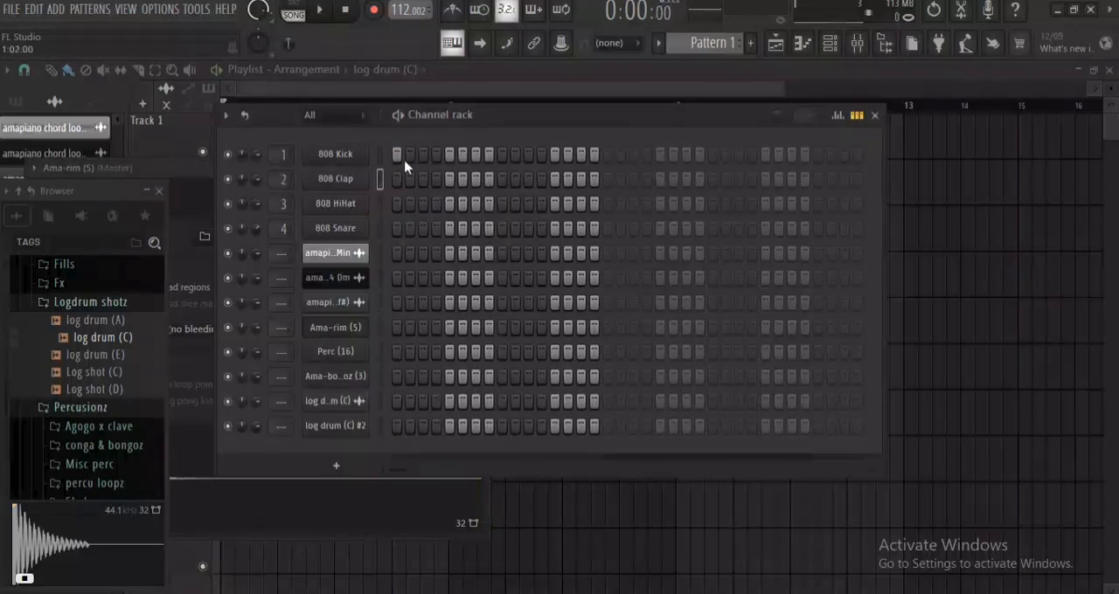
pyautogui.click(436, 328)
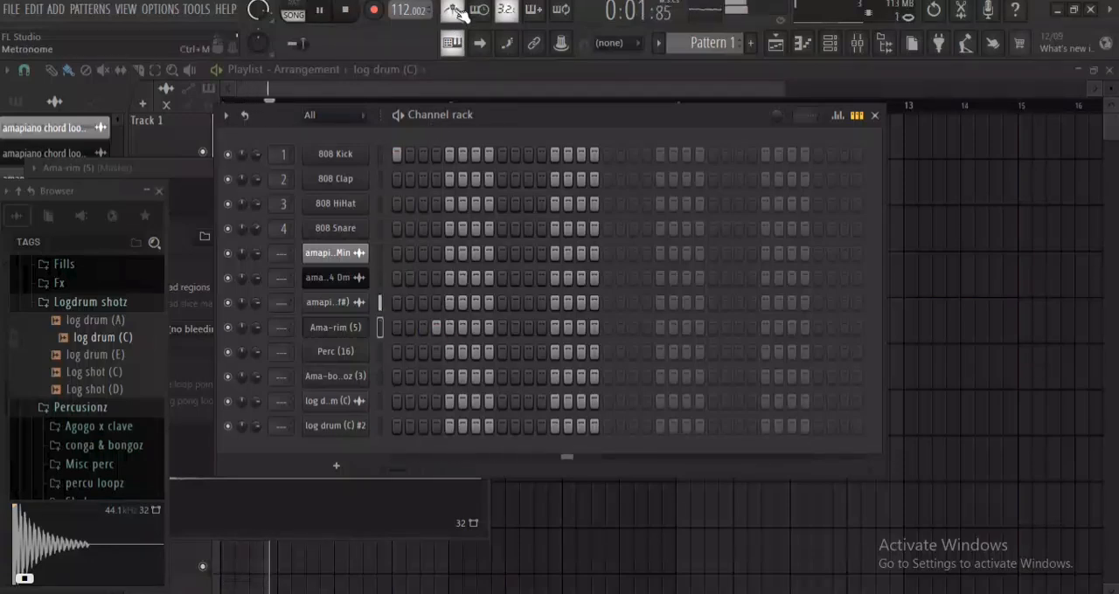
pyautogui.press('space')
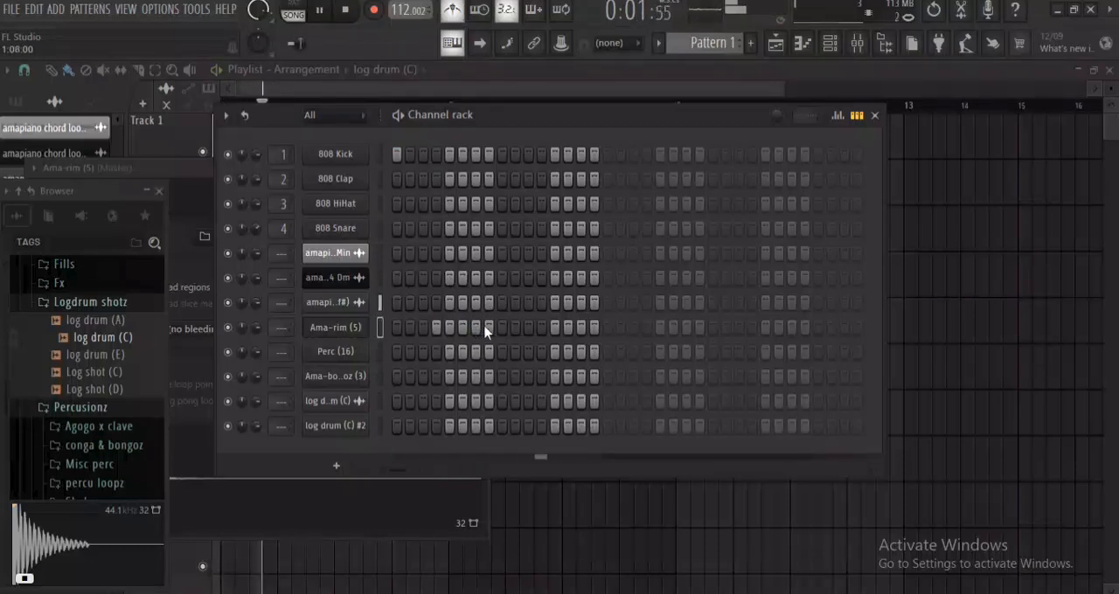
pyautogui.press('space')
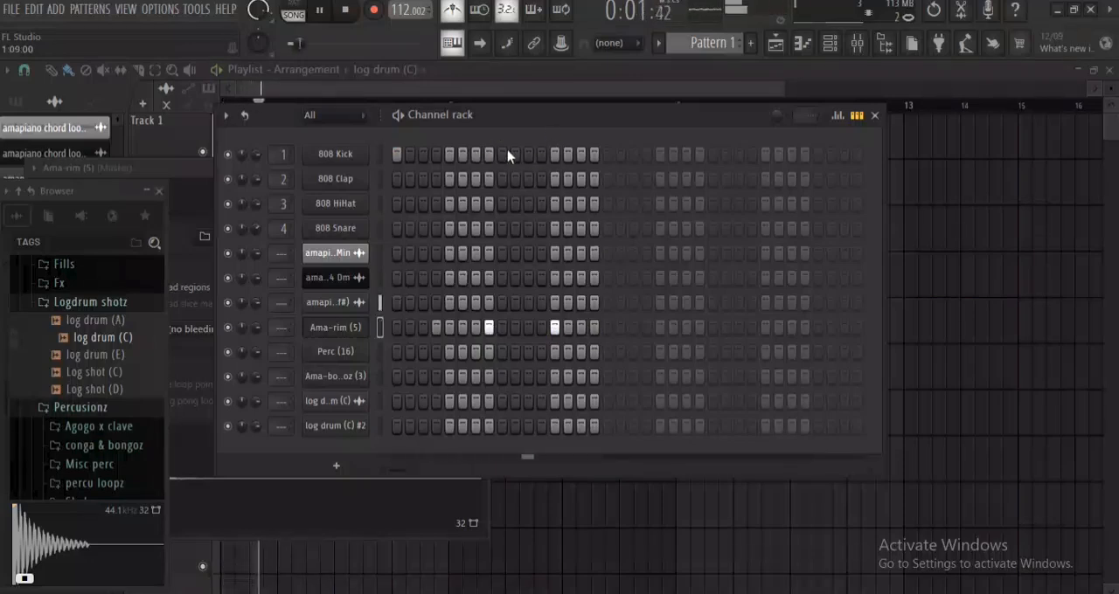
pyautogui.press('space')
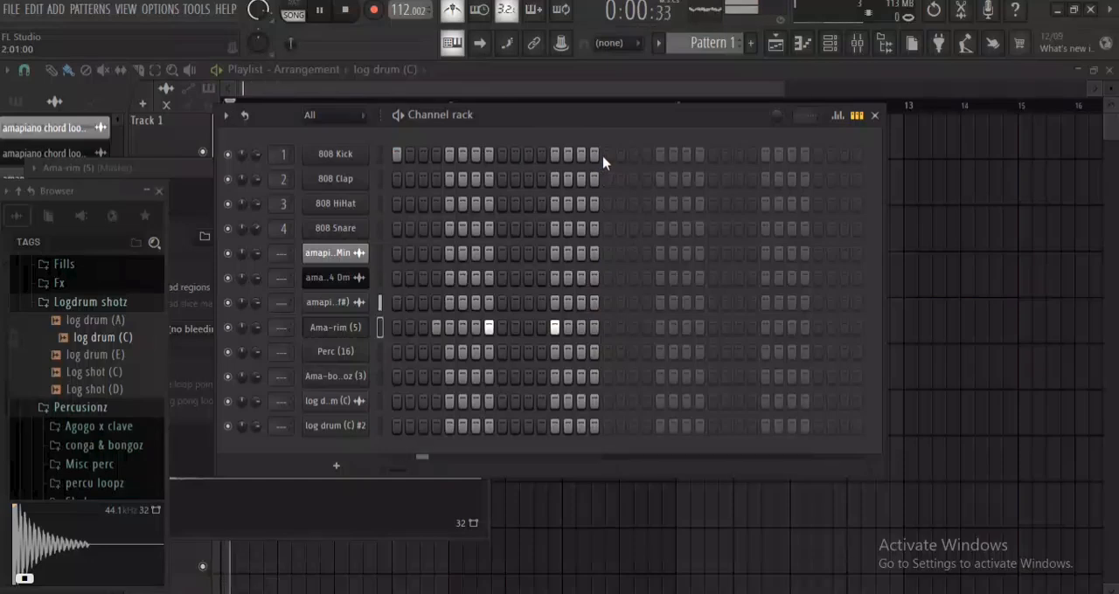
# Add 808 Kick hits on steps 17 and 31 and Ama-rim (5) hits on steps 20, 24, 29 and 30.
pyautogui.click(605, 157)
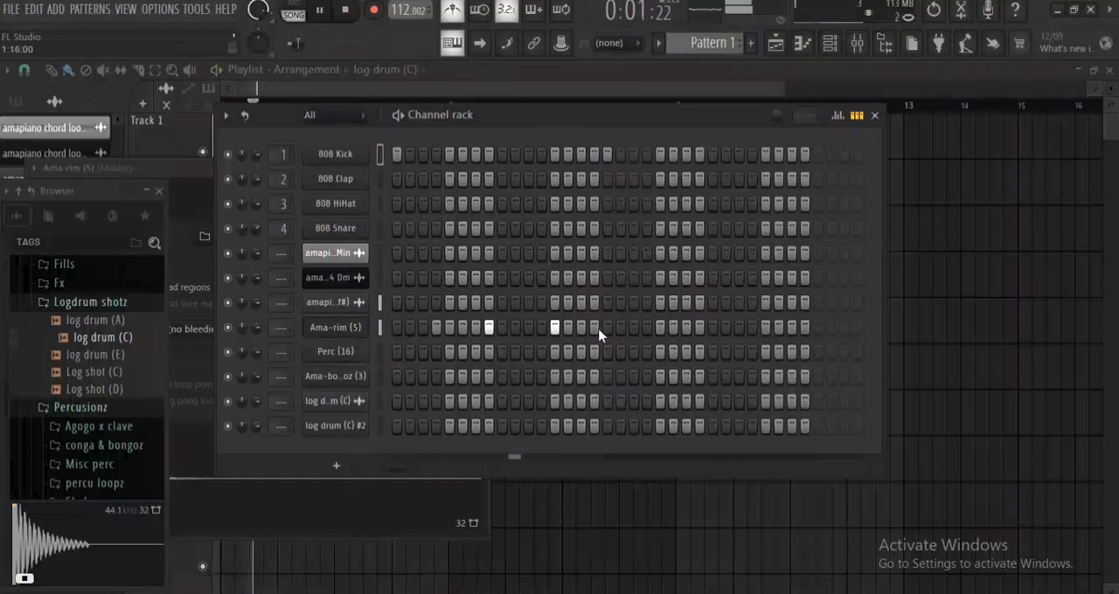
pyautogui.press('space')
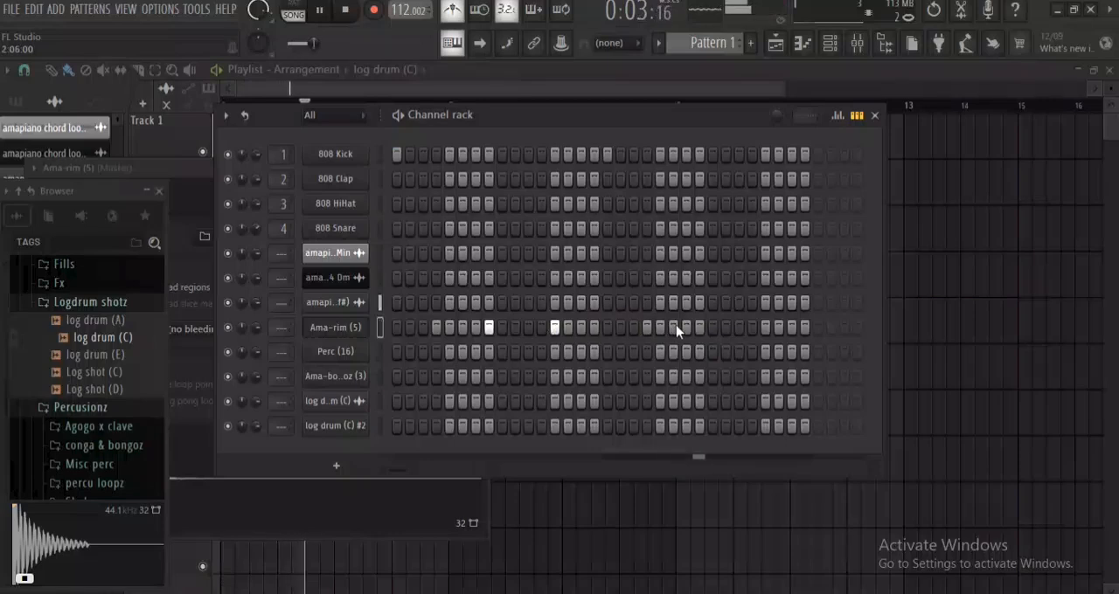
pyautogui.press('space')
pyautogui.click(700, 328)
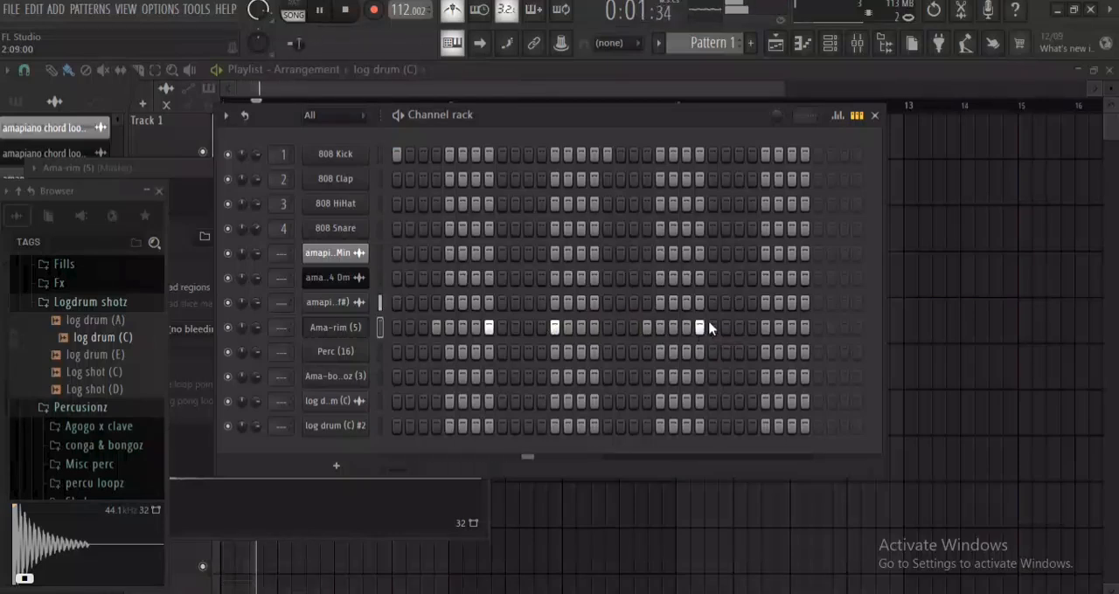
pyautogui.press('space')
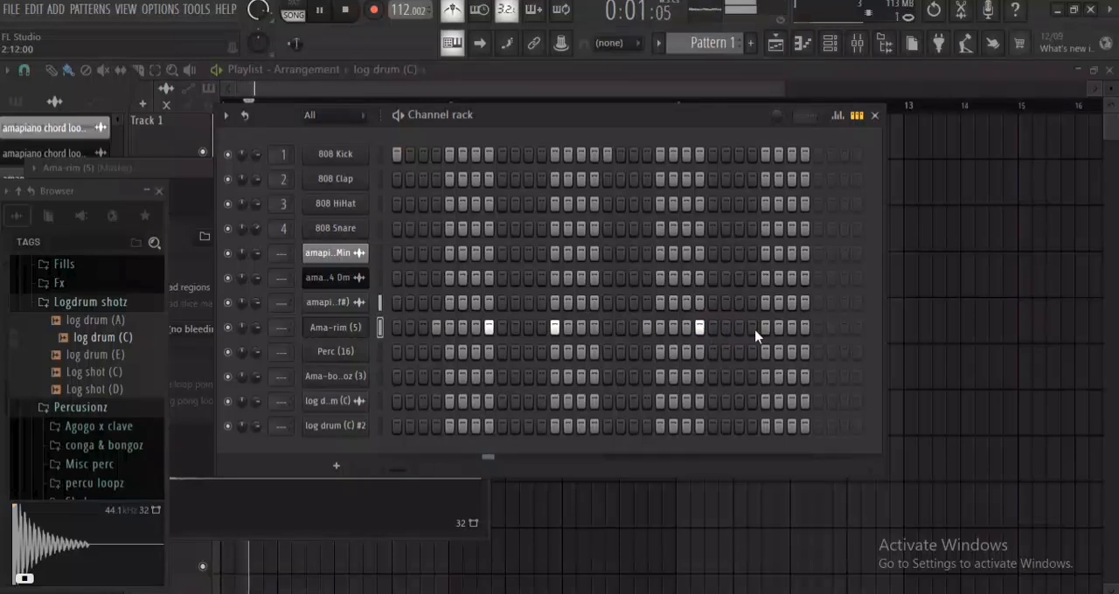
pyautogui.click(766, 328)
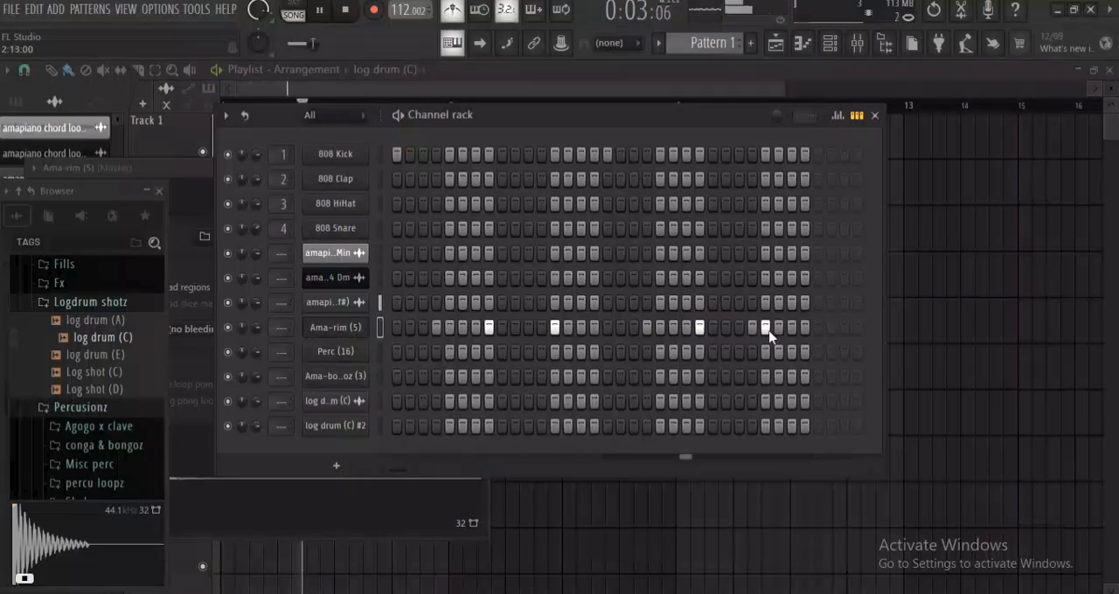
pyautogui.press('space')
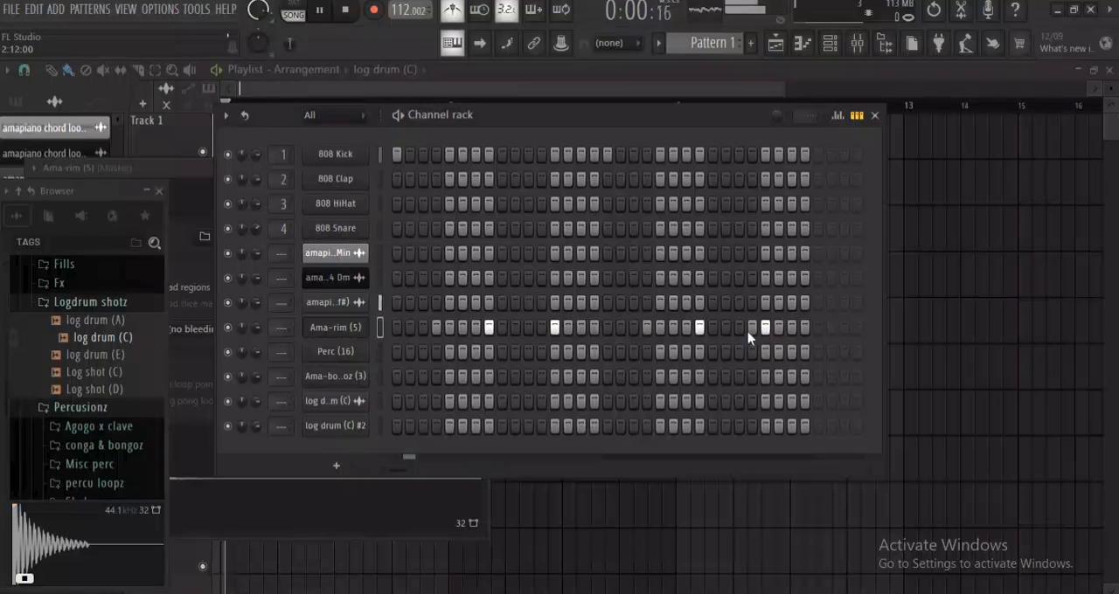
pyautogui.click(778, 327)
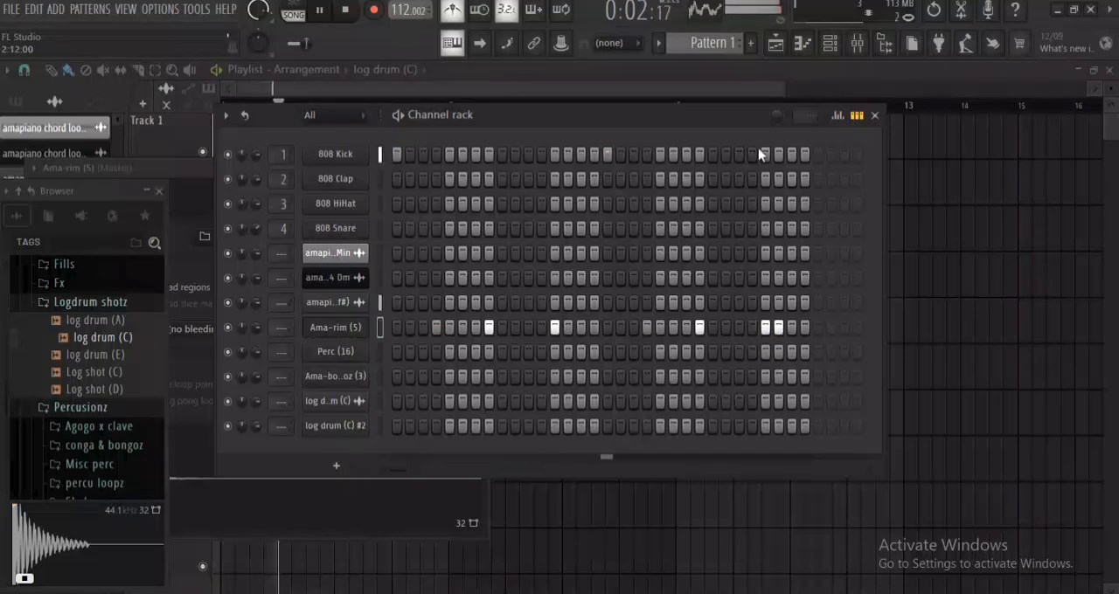
pyautogui.click(791, 155)
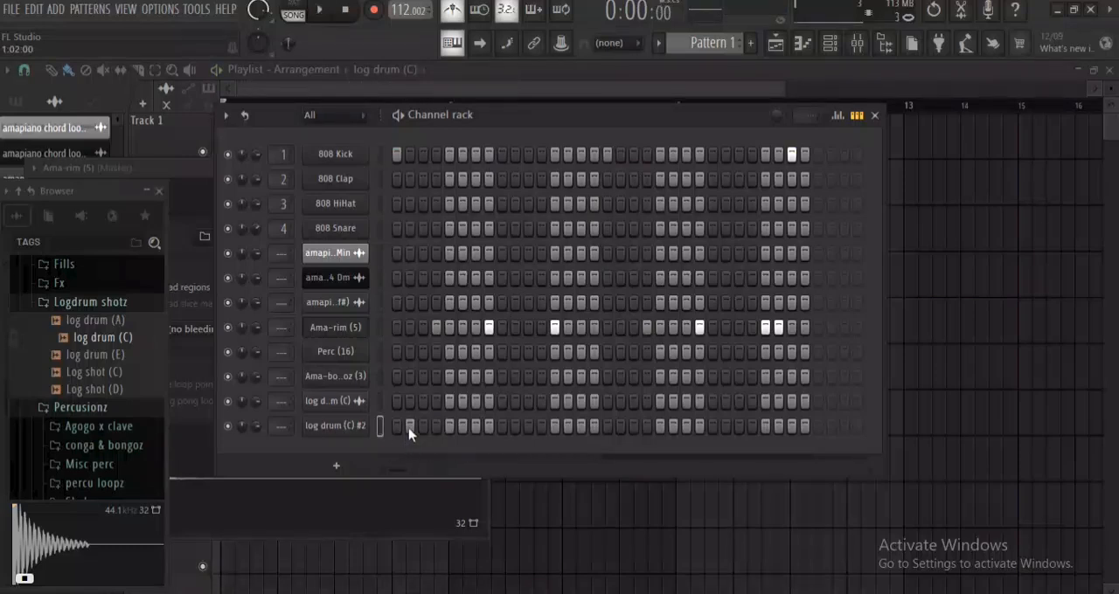
# Audition the Ama-bongoz (3) sample and place its hits on steps 2, 11, 12, 30, 31 and 32.
pyautogui.press('space')
pyautogui.click(349, 380)
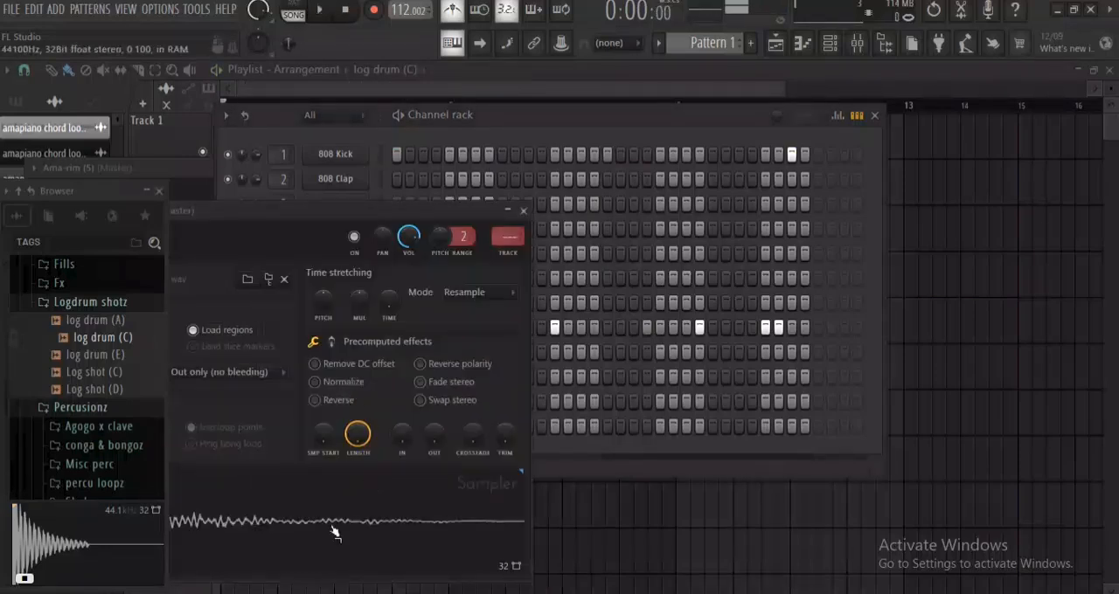
pyautogui.click(522, 212)
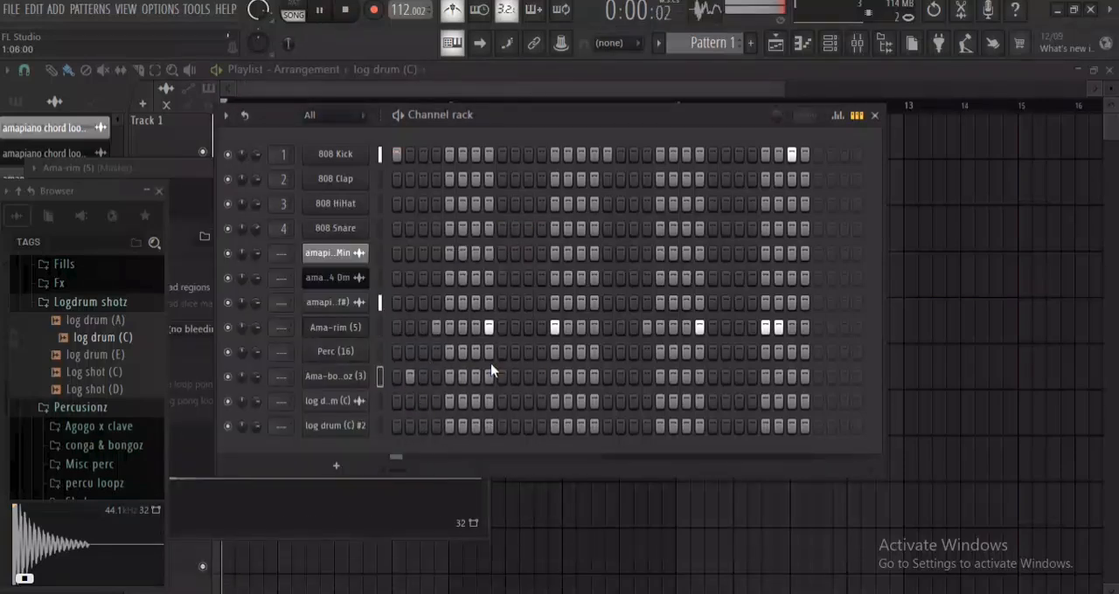
pyautogui.click(527, 378)
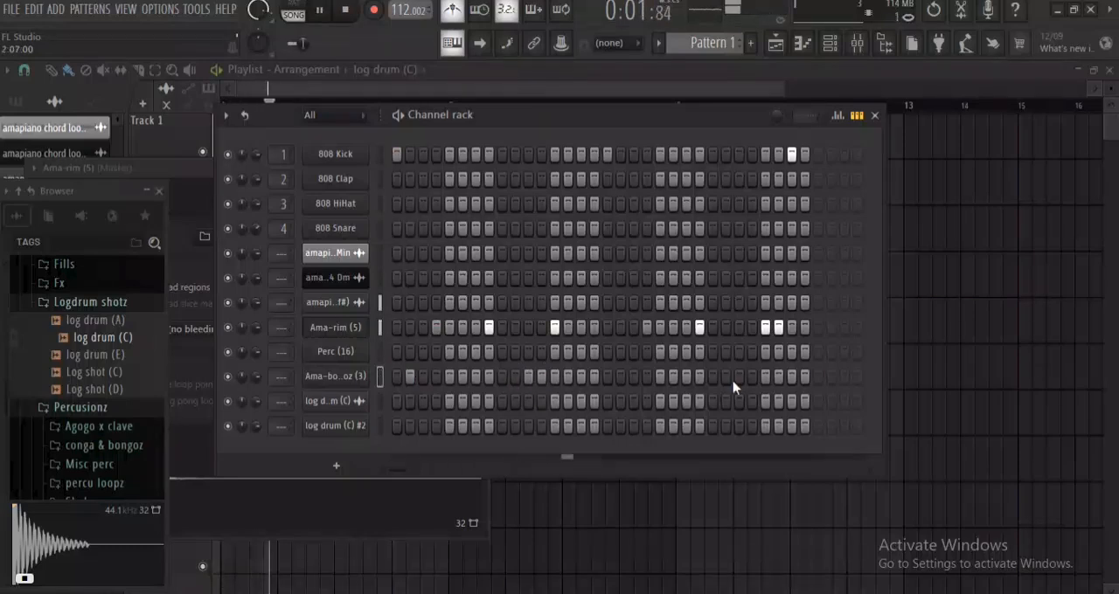
pyautogui.click(778, 377)
pyautogui.click(791, 377)
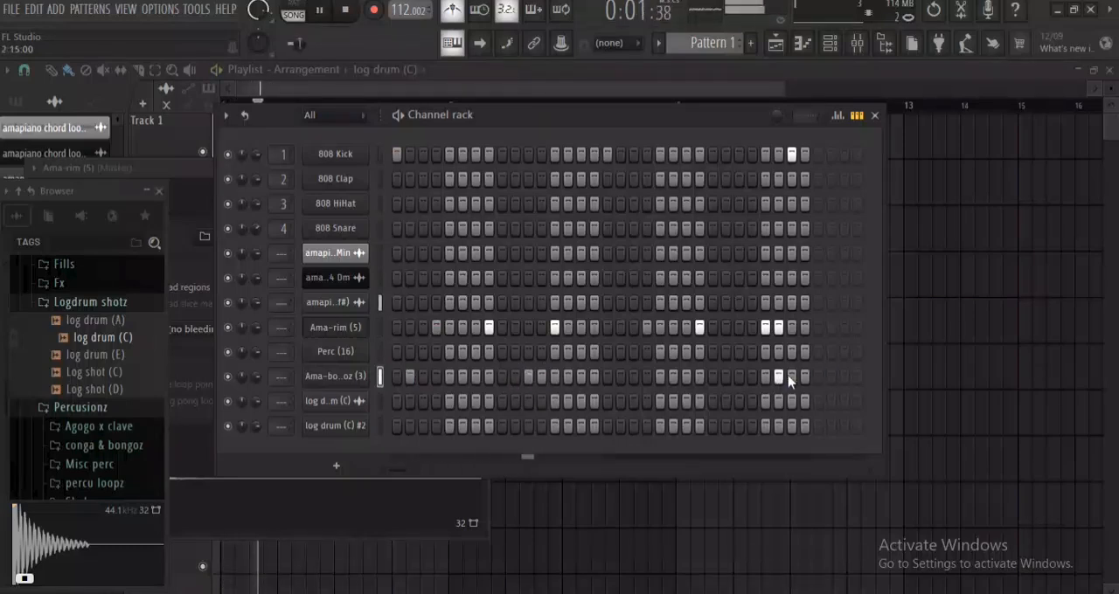
pyautogui.click(802, 377)
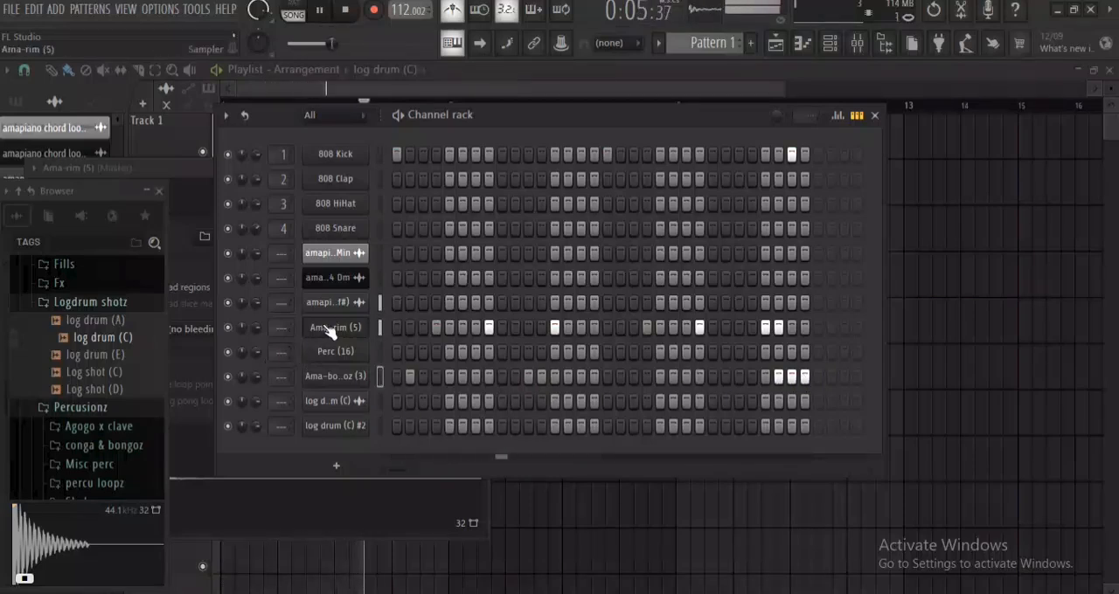
# Audition the log drum (C) clip, the 114 Dm chord loop, the amapiano chordz (112 f#) clip and the Perc (16) sample.
pyautogui.click(361, 399)
pyautogui.click(546, 233)
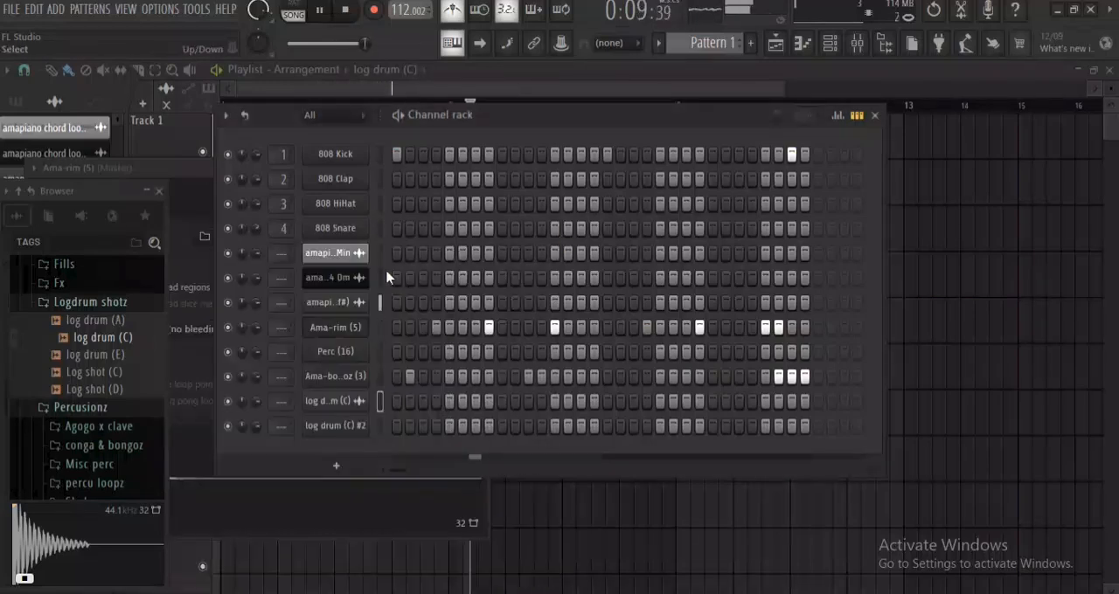
pyautogui.click(340, 278)
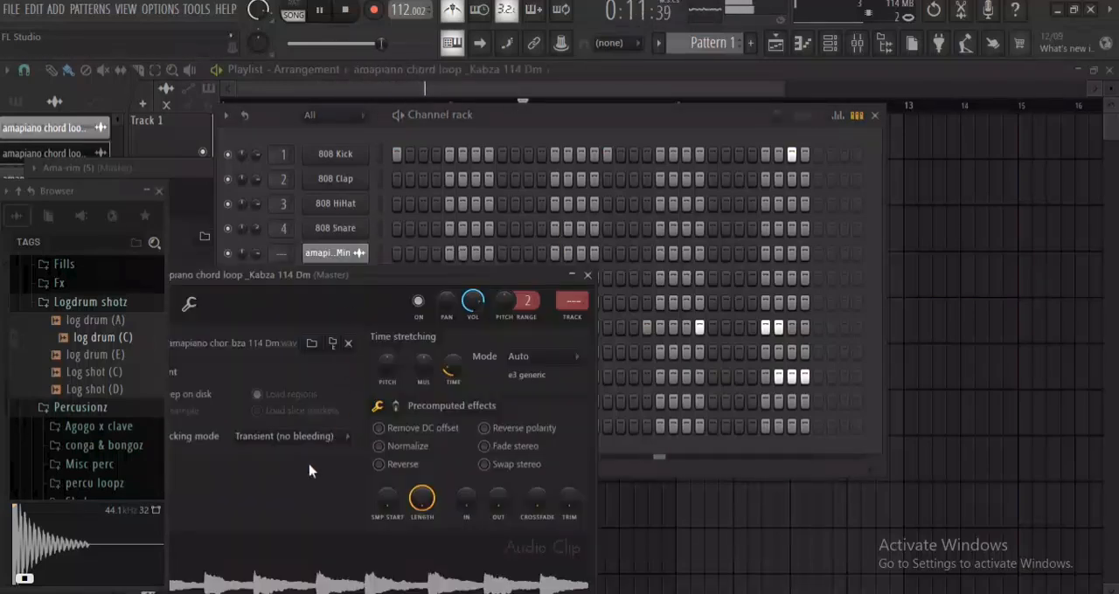
pyautogui.click(586, 276)
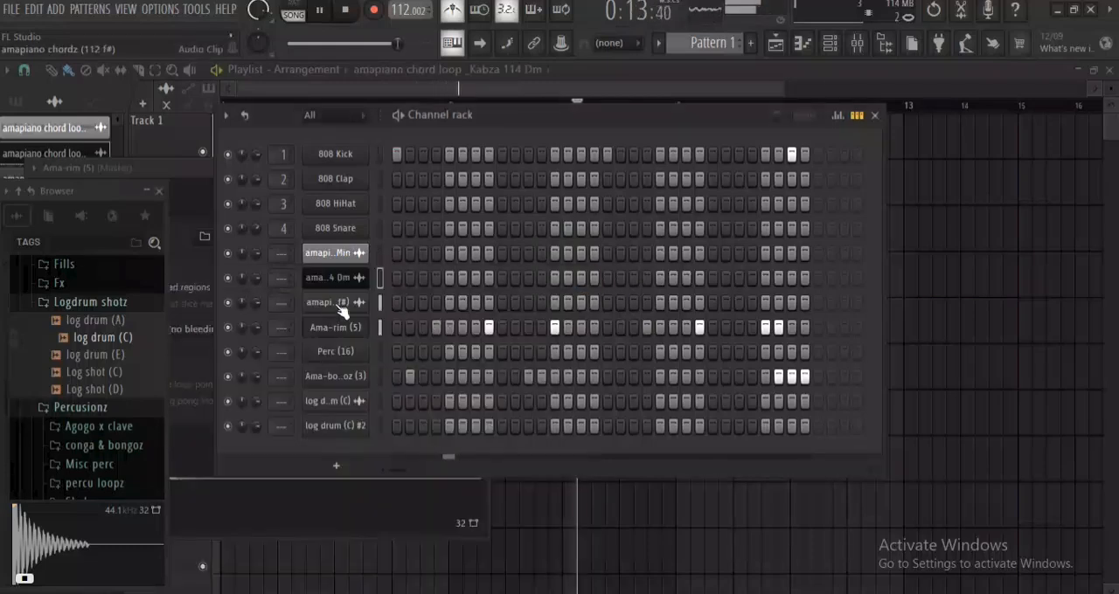
pyautogui.click(336, 311)
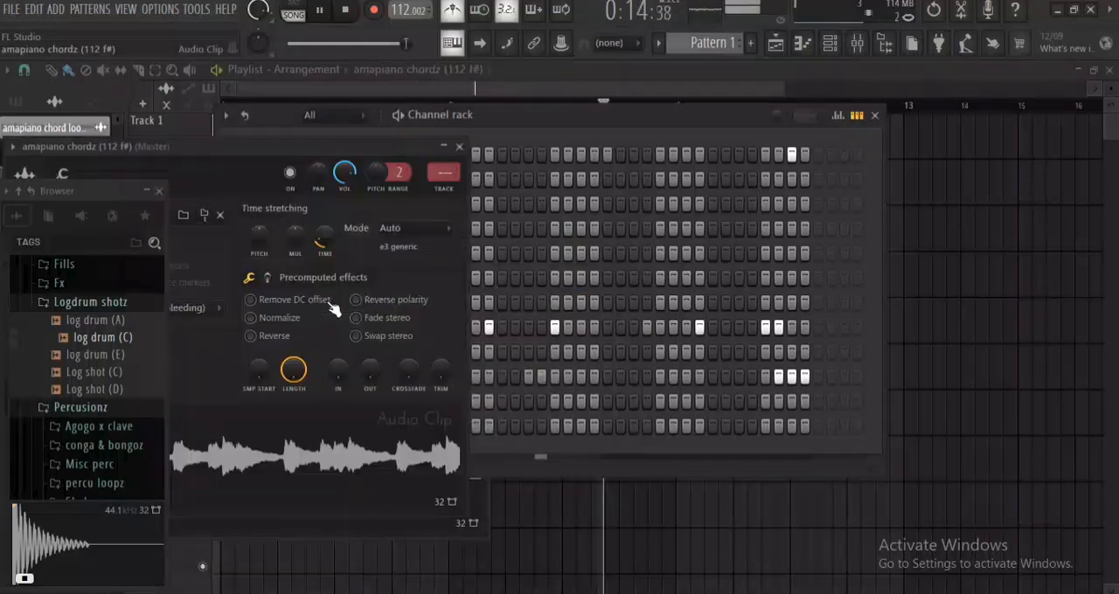
pyautogui.click(459, 145)
pyautogui.click(359, 362)
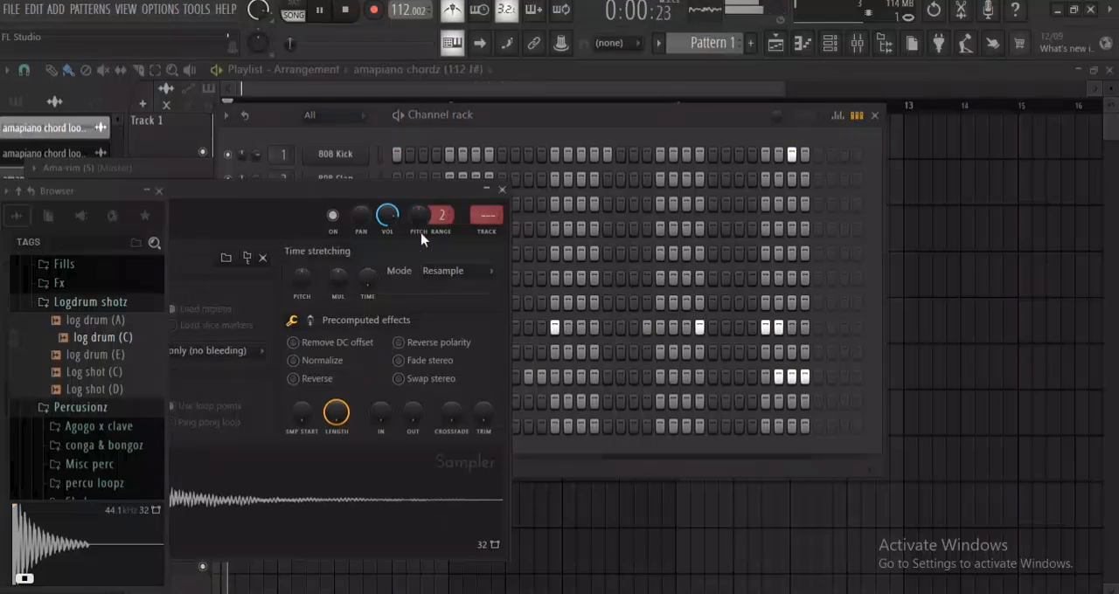
pyautogui.click(501, 190)
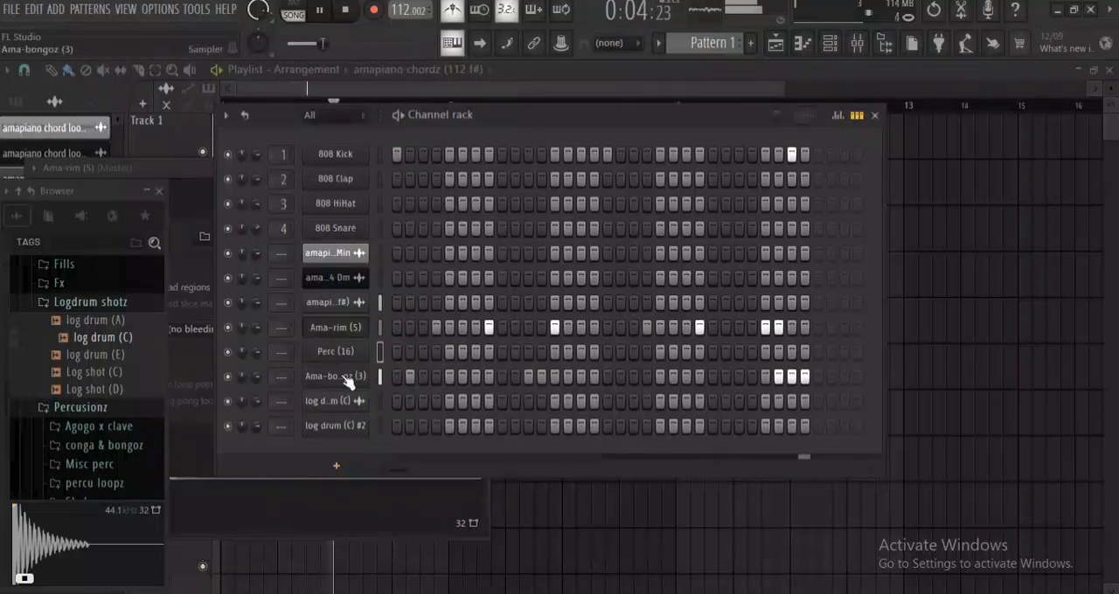
# Audition log drum (C) #2, place its hits on steps 30 and 32, and replay the loop to check them.
pyautogui.click(354, 434)
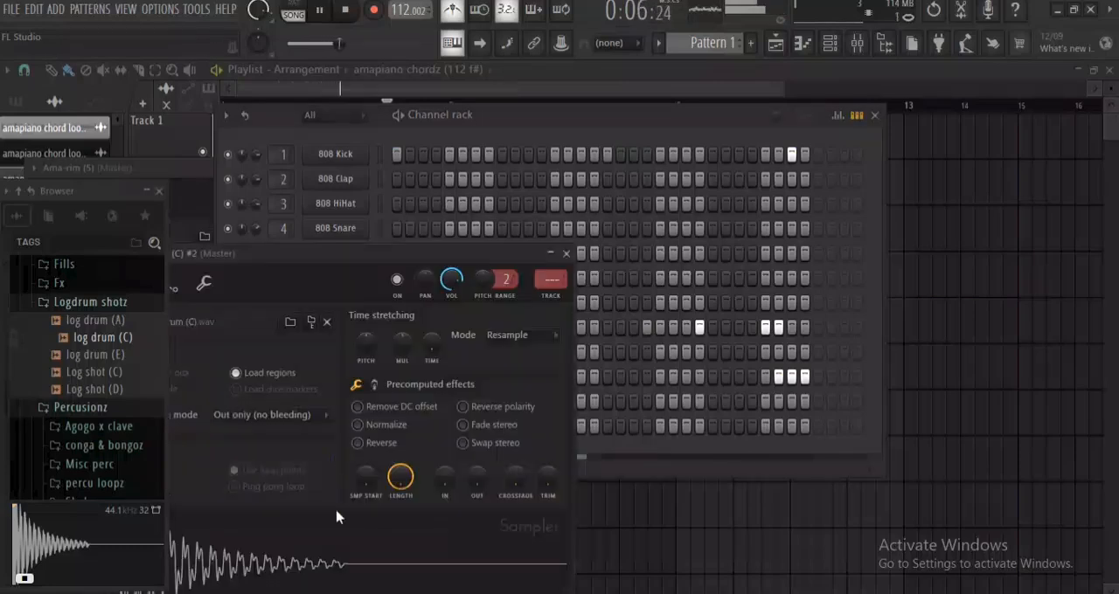
pyautogui.click(565, 253)
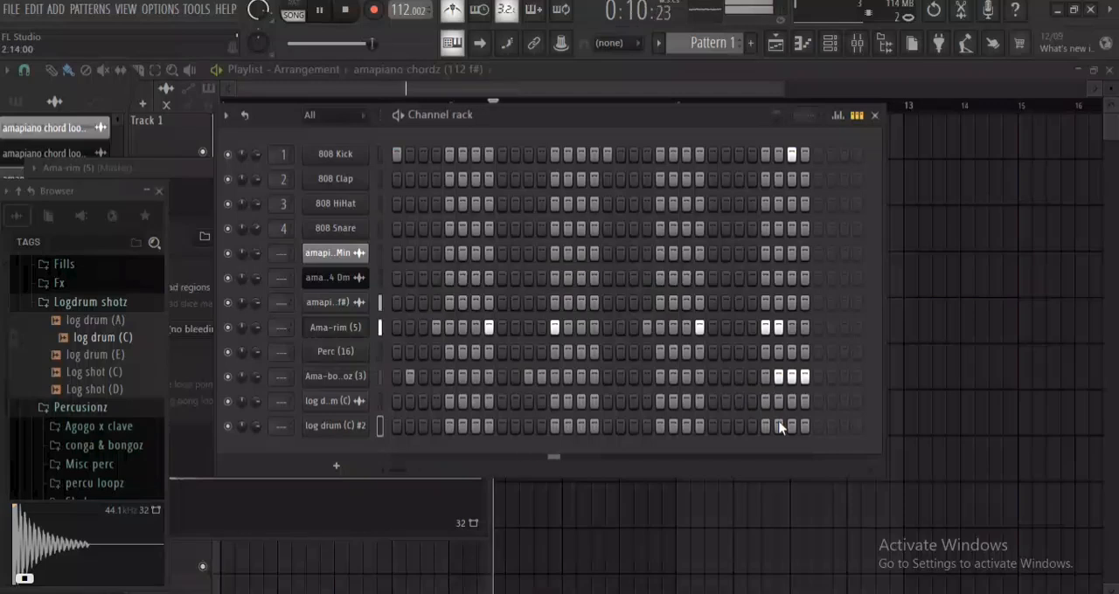
pyautogui.click(808, 427)
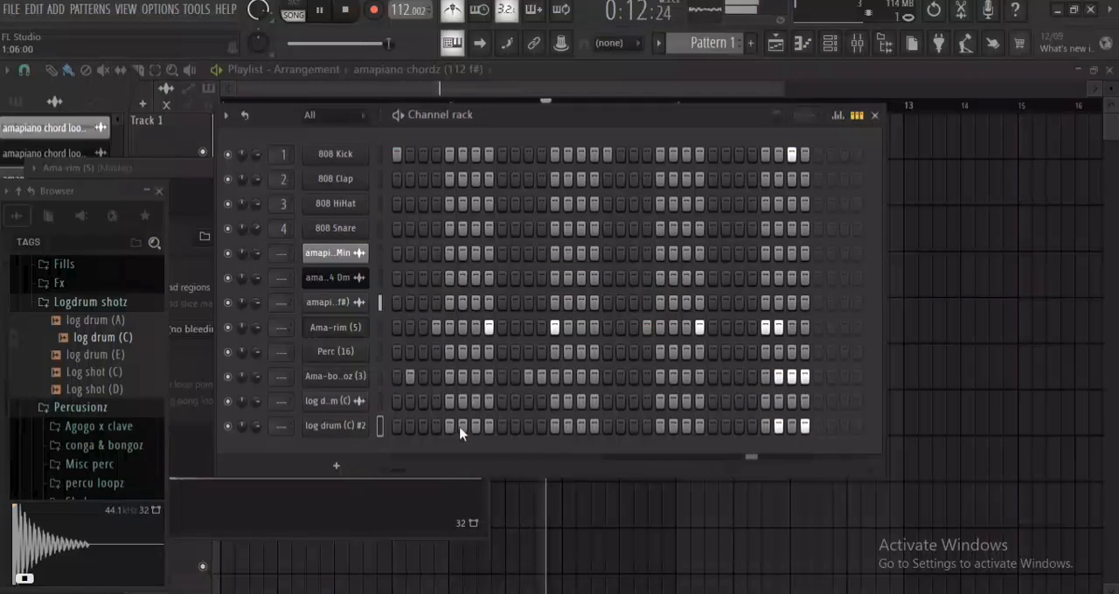
pyautogui.press('space')
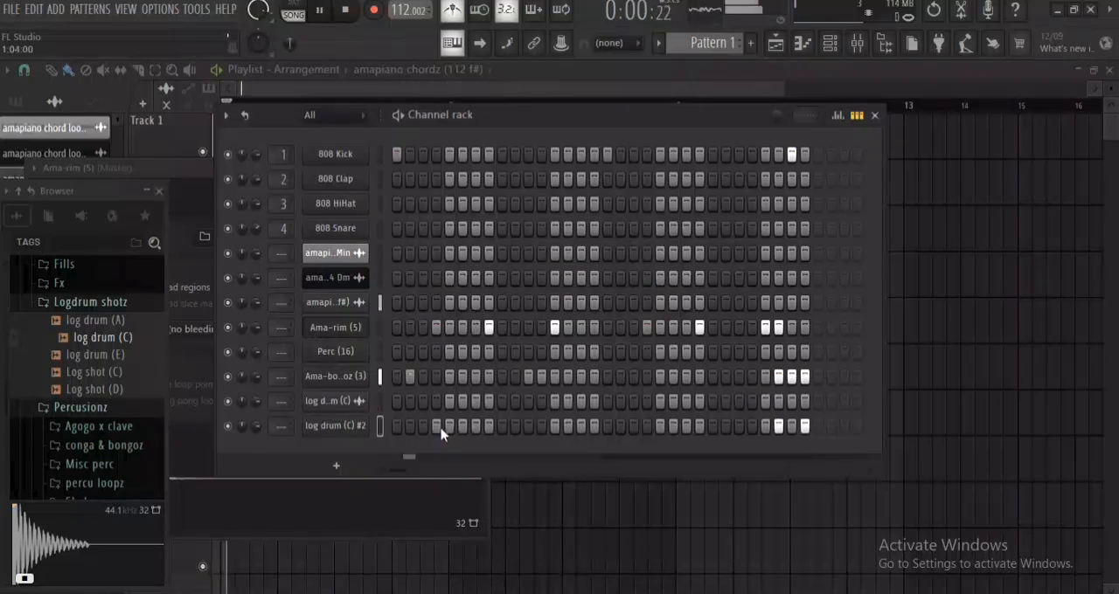
pyautogui.press('space')
pyautogui.press('space')
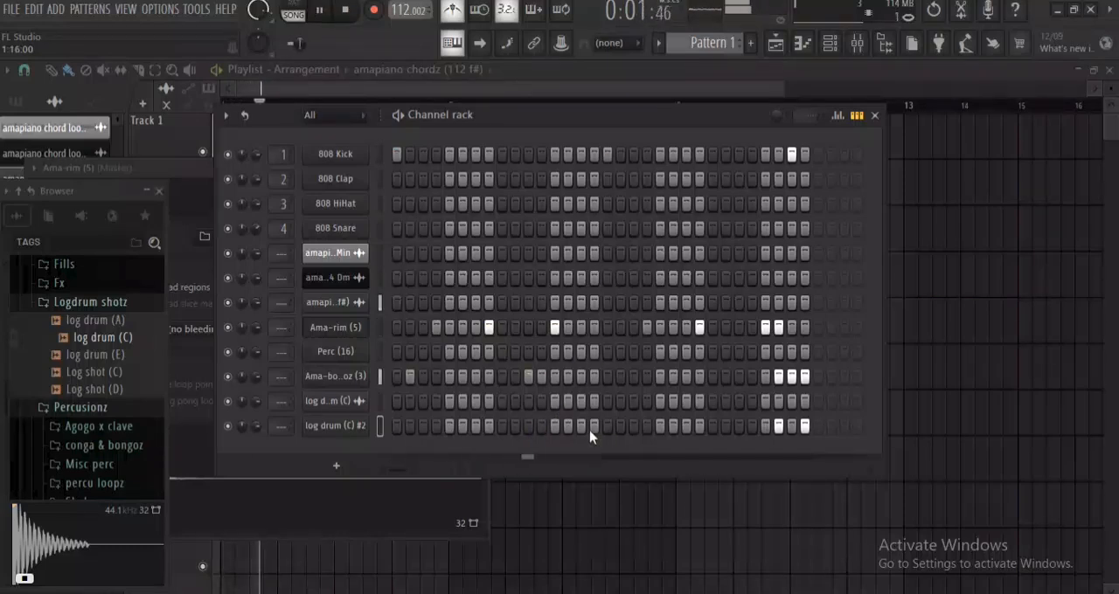
pyautogui.press('space')
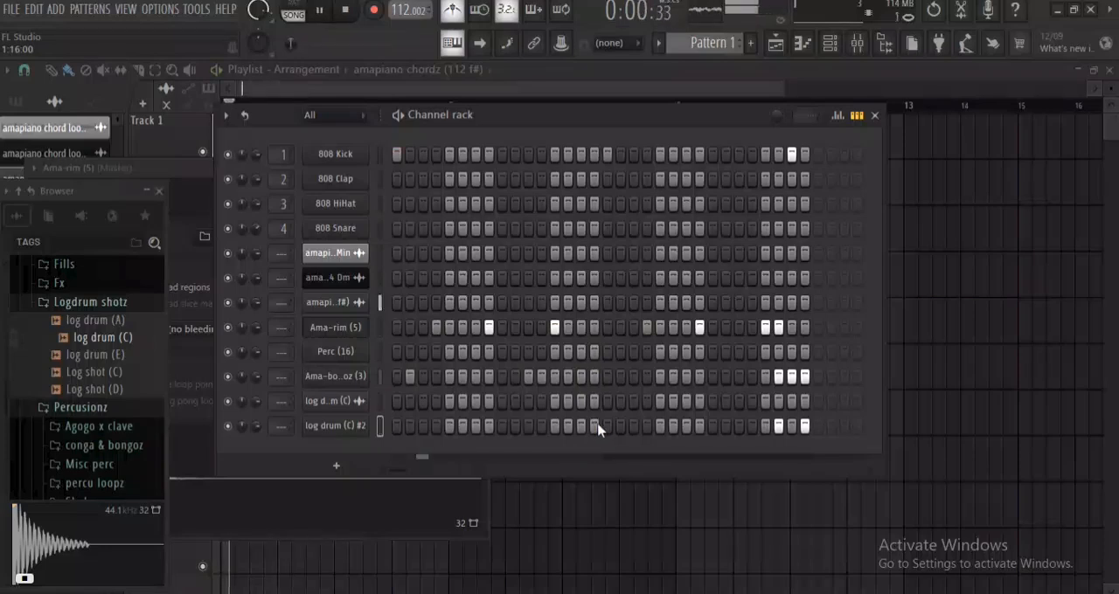
# Replay the loop and add a log drum (C) #2 hit on step 15.
pyautogui.press('space')
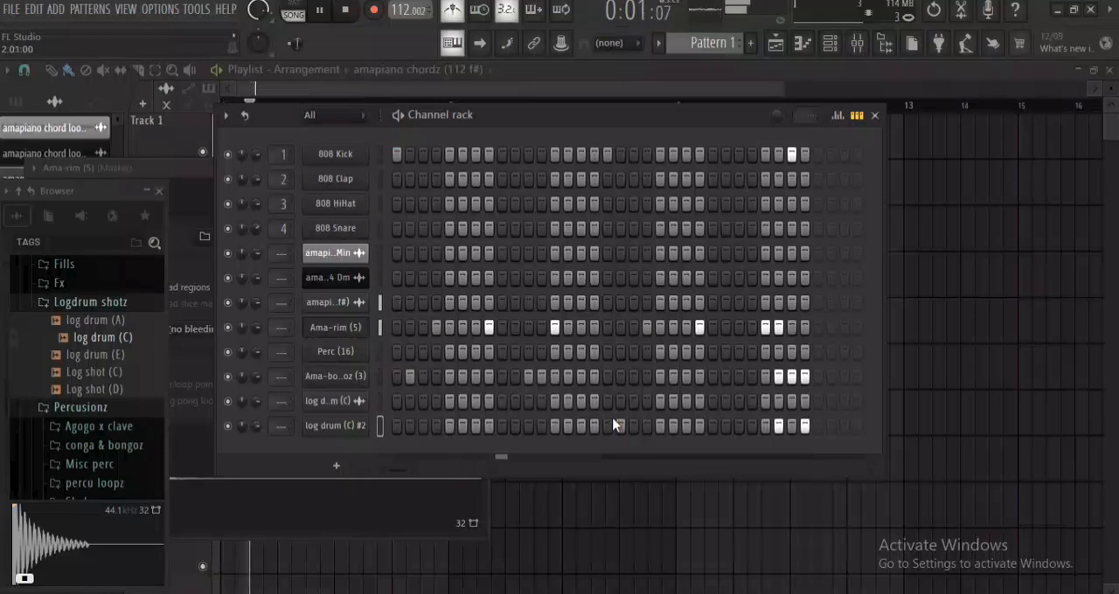
pyautogui.press('space')
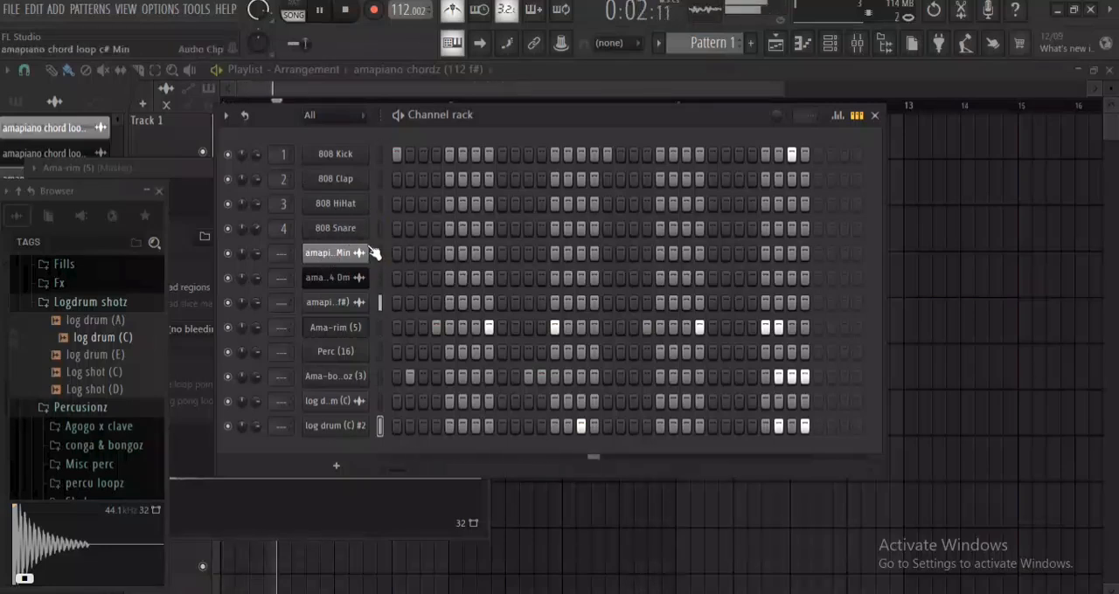
# Audition Perc (8), Perc (9), Perc (22) and Shaker (7) from the Shakers folder and add Shaker (7) as a new channel.
pyautogui.scroll(-4, 88, 410)
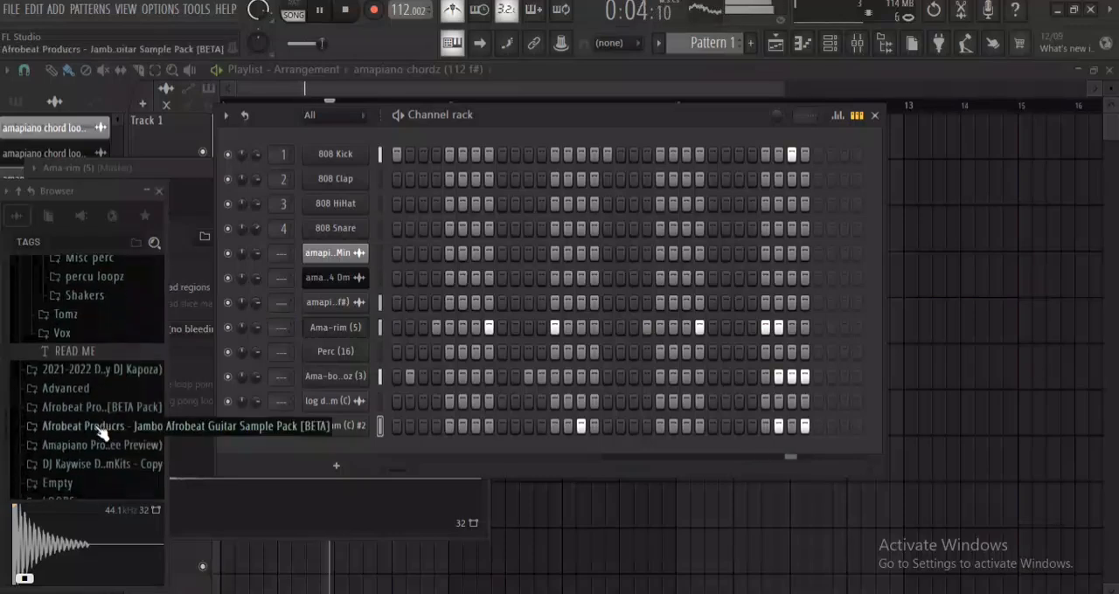
pyautogui.scroll(2, 113, 389)
pyautogui.click(109, 398)
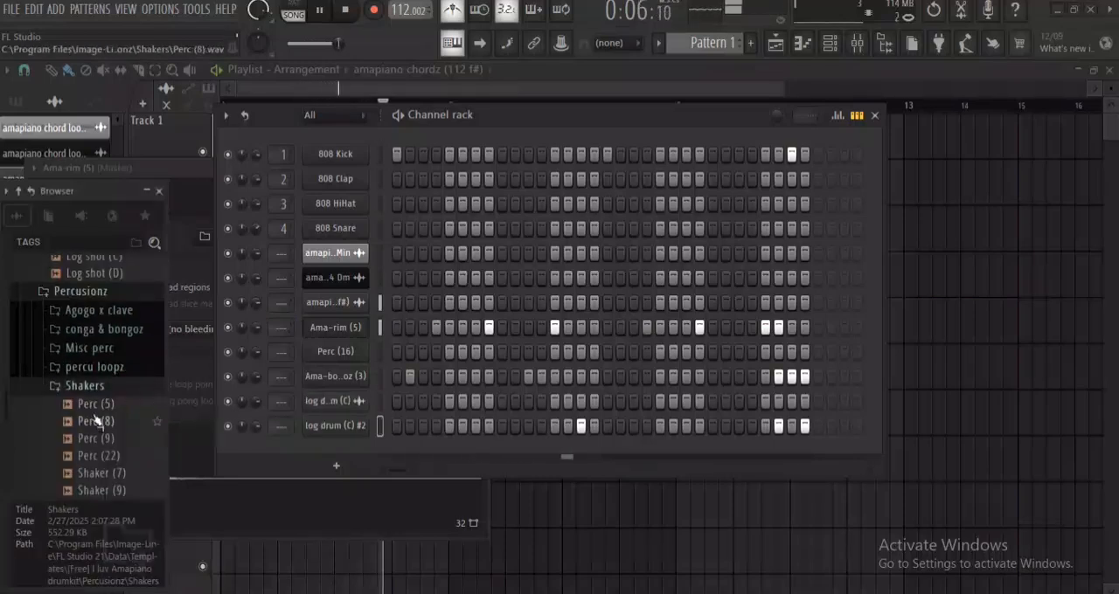
pyautogui.click(98, 423)
pyautogui.click(99, 440)
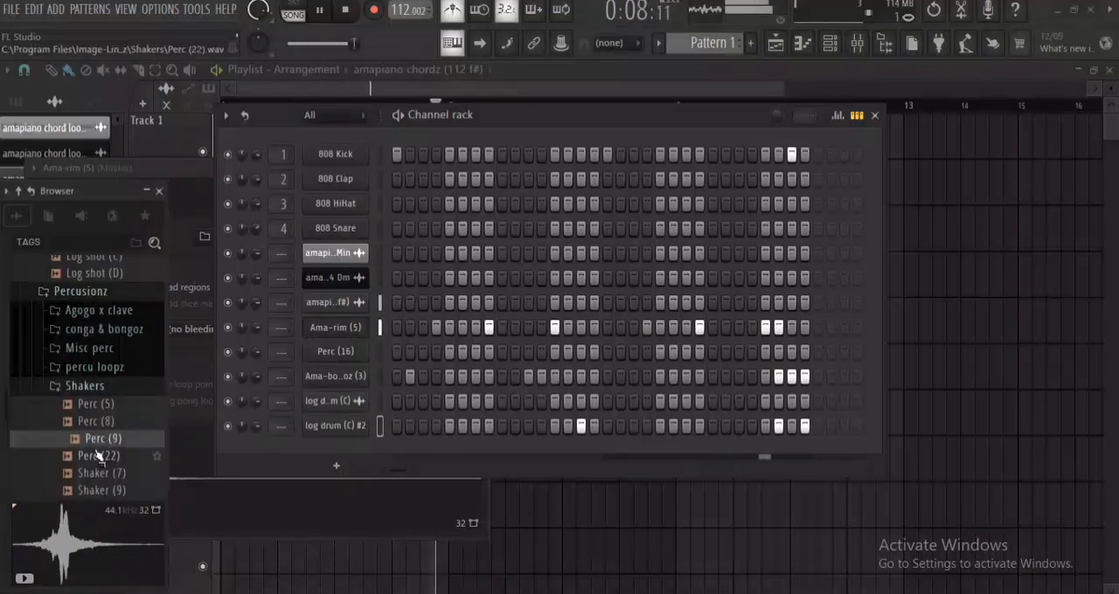
pyautogui.click(99, 456)
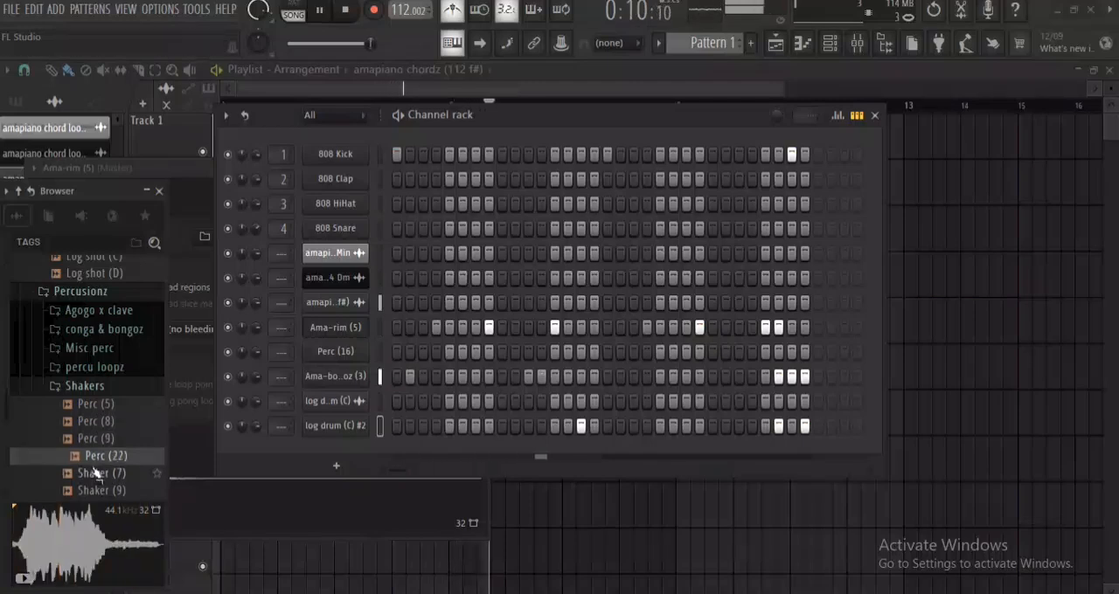
pyautogui.click(99, 473)
pyautogui.moveTo(98, 477); pyautogui.dragTo(322, 459)
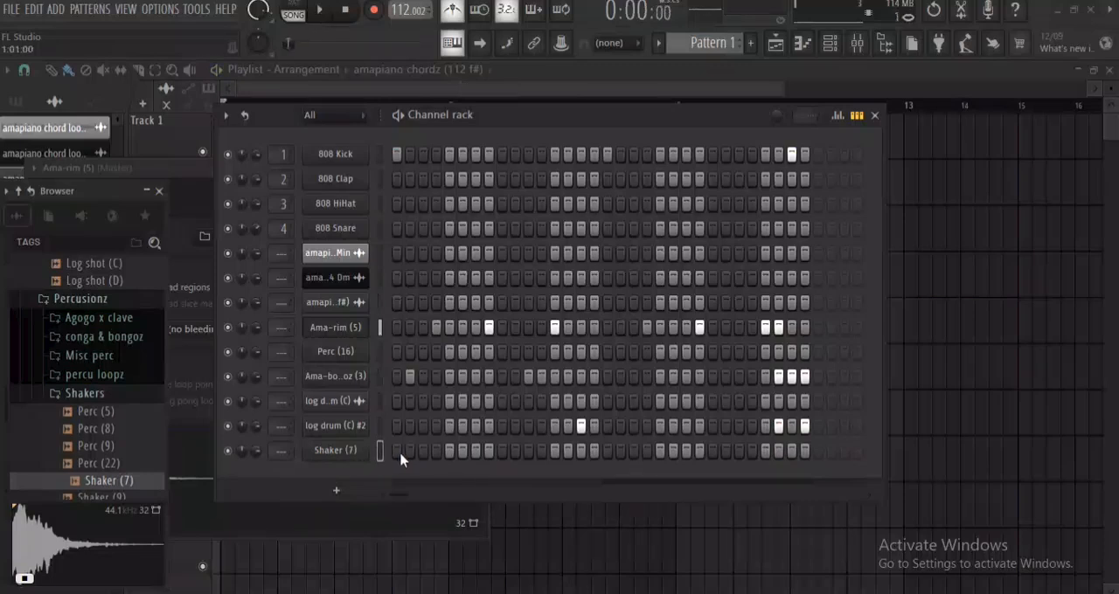
# Give the Shaker (7) sample a short fade-in in its sampler settings and audition it with the loop.
pyautogui.press('space')
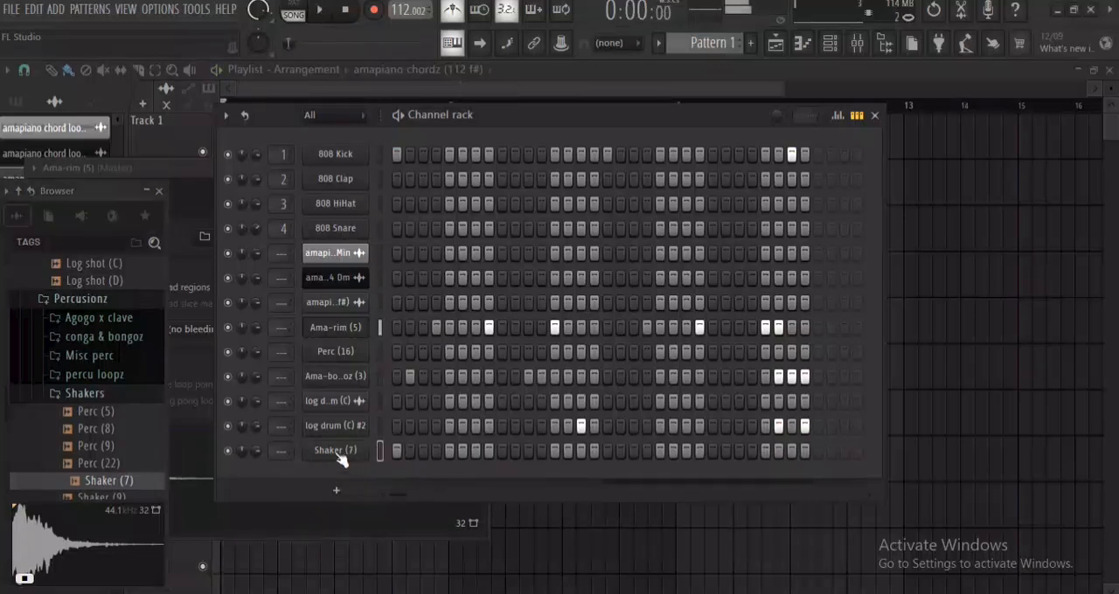
pyautogui.press('space')
pyautogui.rightClick(317, 457)
pyautogui.click(320, 459)
pyautogui.click(322, 461)
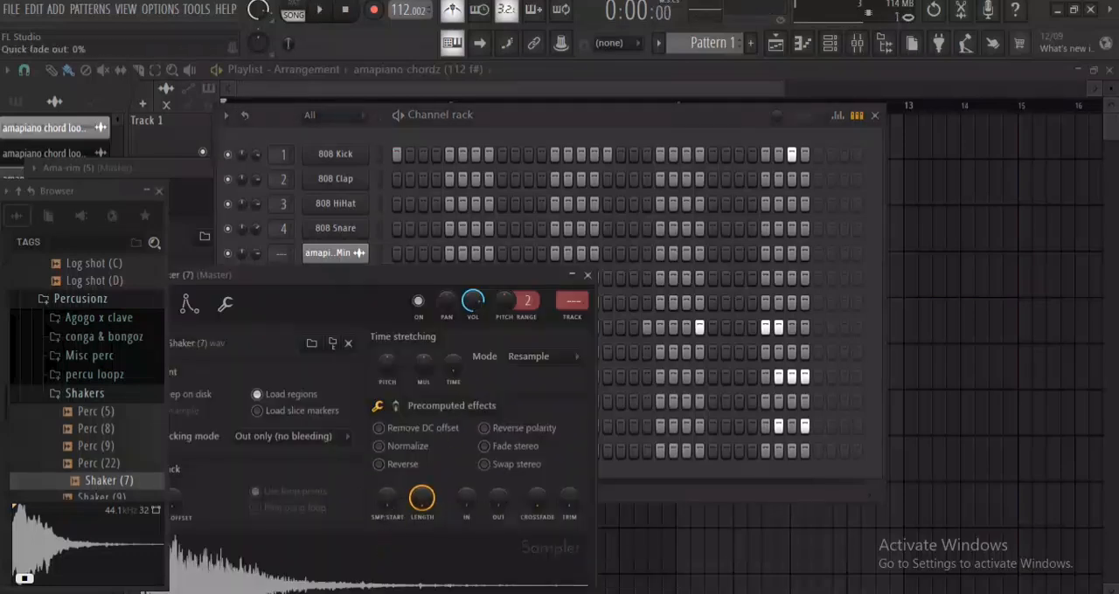
pyautogui.moveTo(498, 499); pyautogui.dragTo(463, 505)
pyautogui.press('space')
pyautogui.press('space')
pyautogui.press('space')
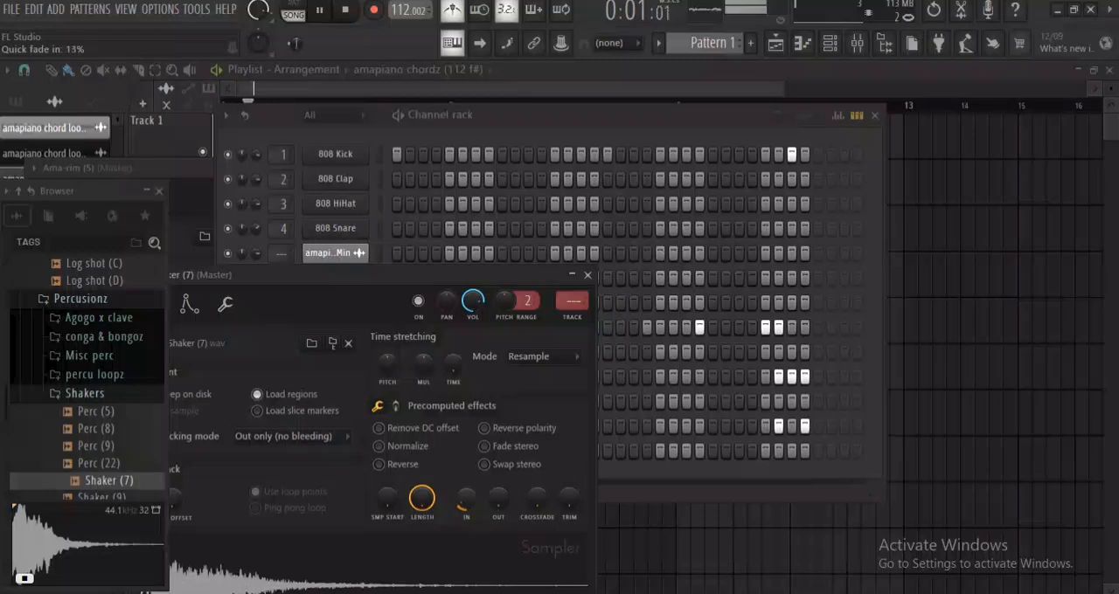
pyautogui.click(588, 276)
# Fill the Shaker (7) channel on each 4 steps, replay the loop, and try a fill on each 8 steps instead.
pyautogui.press('space')
pyautogui.rightClick(352, 453)
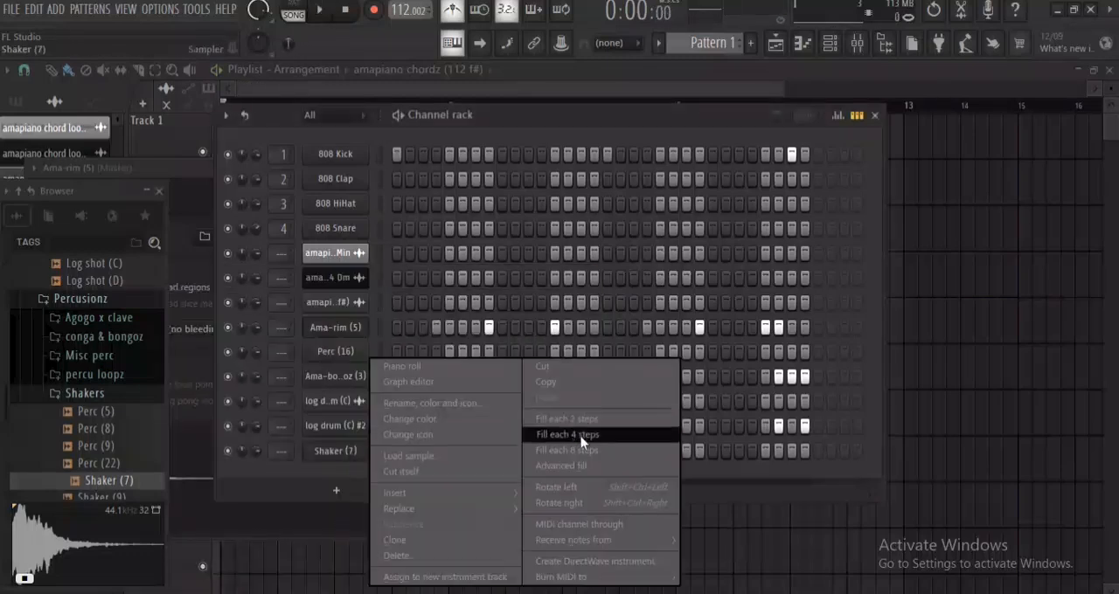
pyautogui.click(580, 437)
pyautogui.press('space')
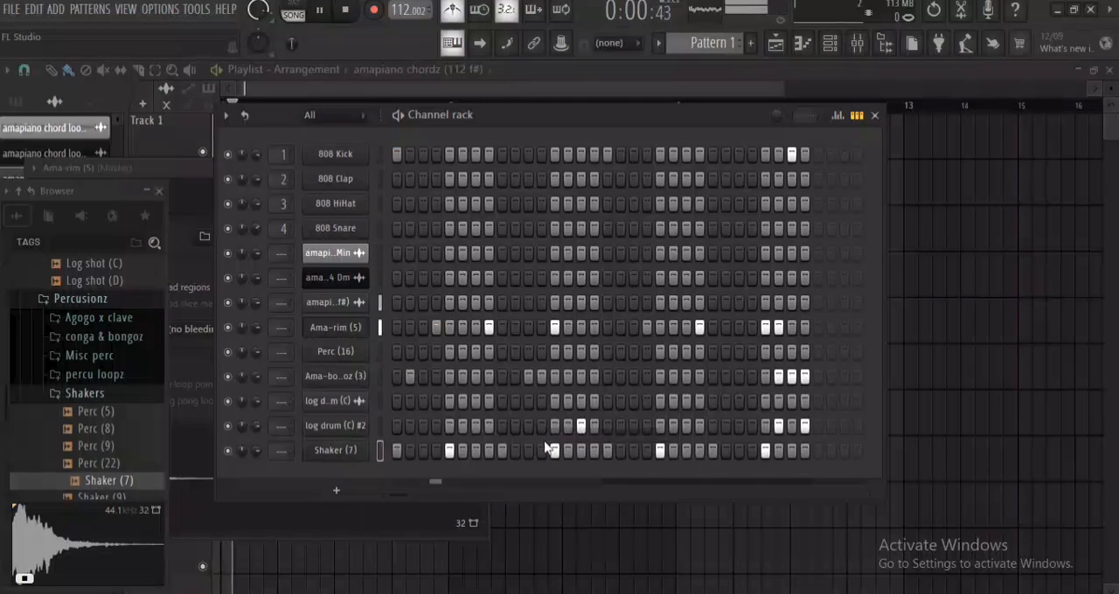
pyautogui.rightClick(360, 456)
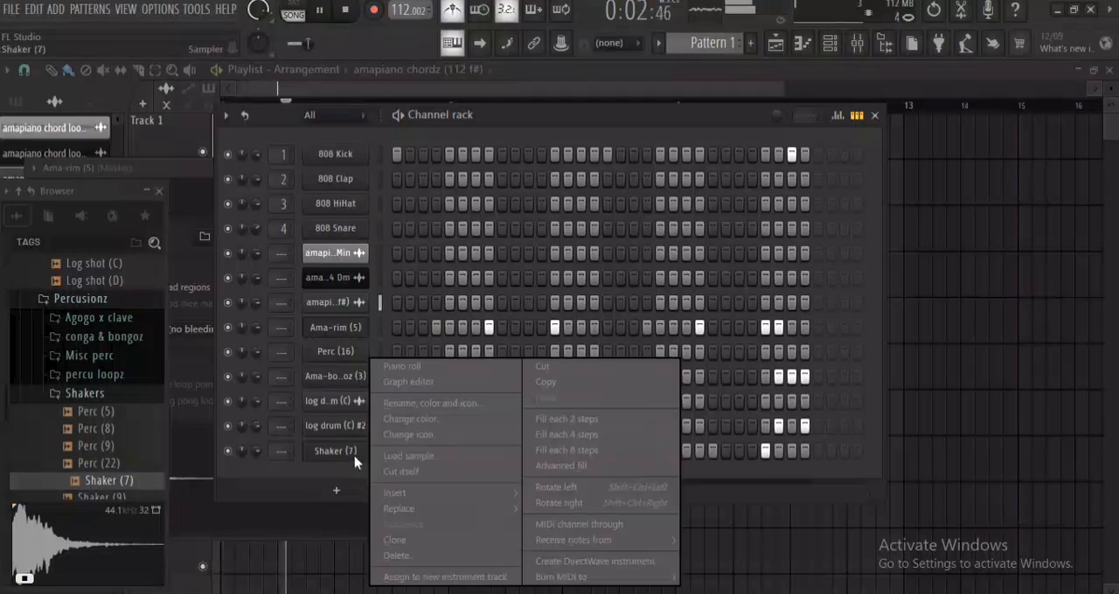
pyautogui.click(565, 453)
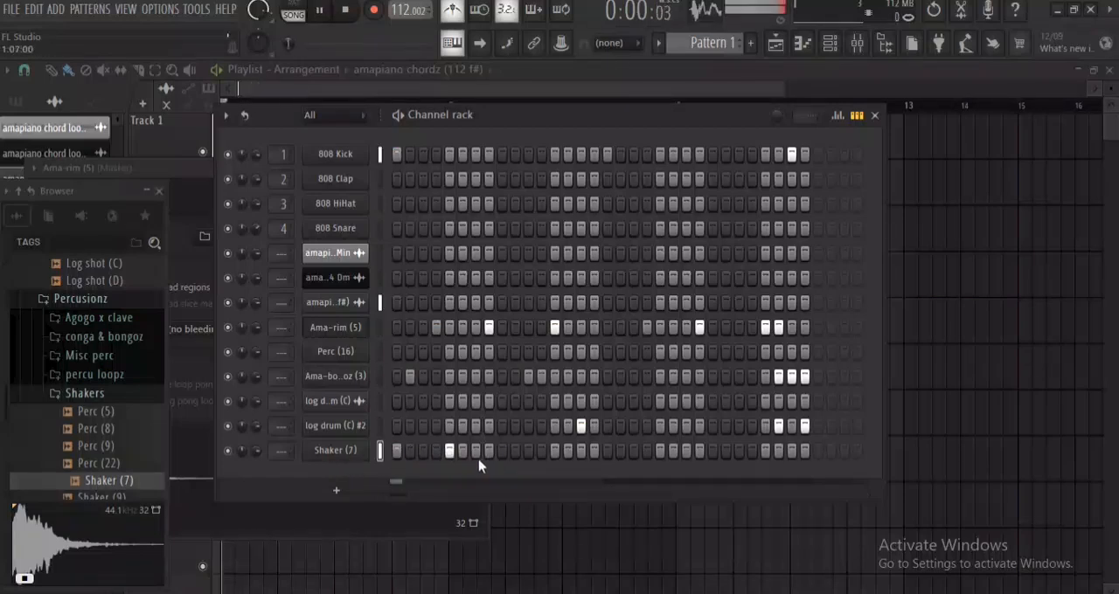
# Refill the Shaker (7) channel on each 4 steps and add an extra hit on step 14.
pyautogui.rightClick(358, 459)
pyautogui.moveTo(498, 494)
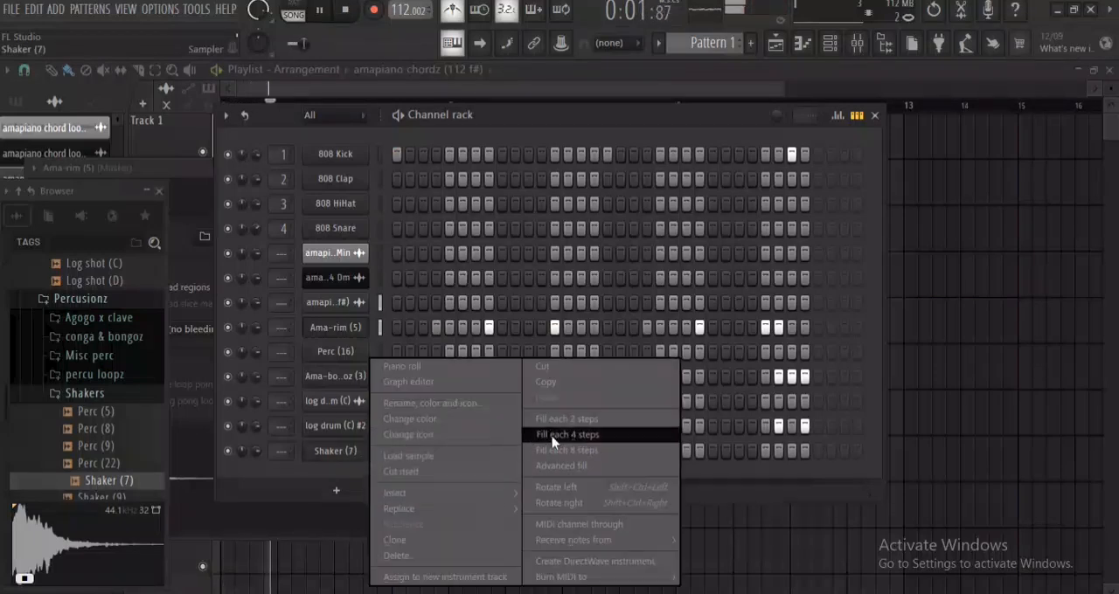
pyautogui.click(524, 441)
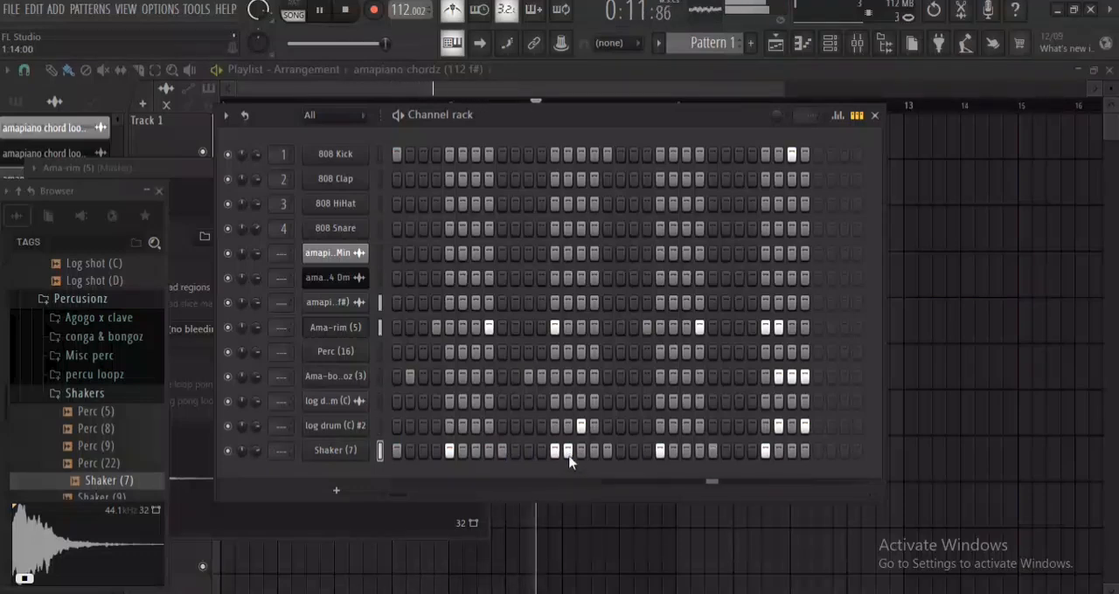
pyautogui.click(362, 456)
pyautogui.click(580, 284)
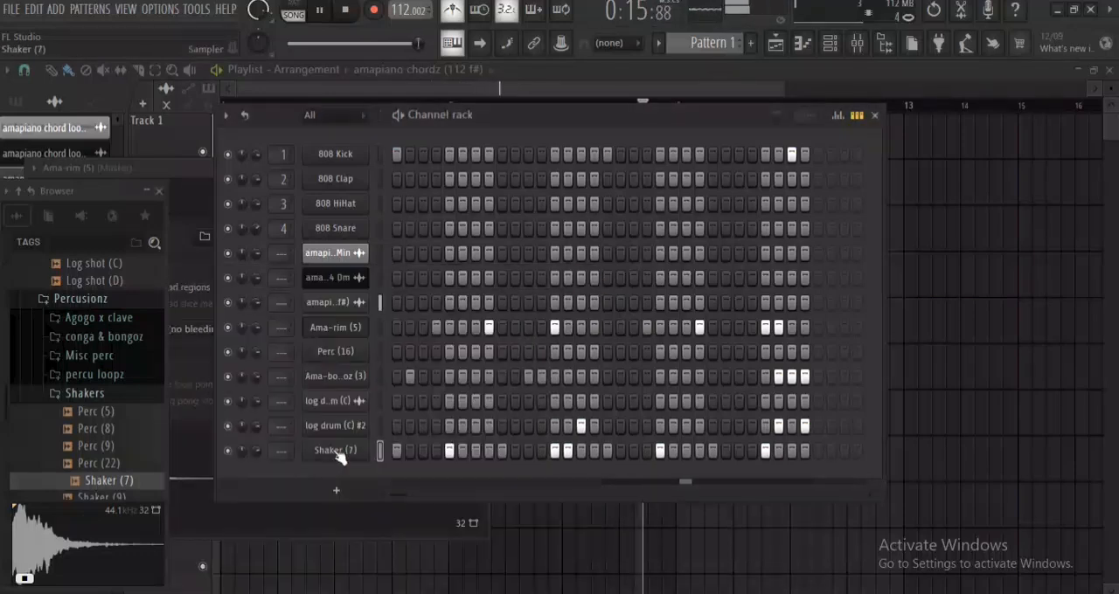
# In Shaker (7)'s piano roll, lower the step 14 note's velocity and draw a two-step C5 note from step 15 of bar 1.
pyautogui.rightClick(339, 456)
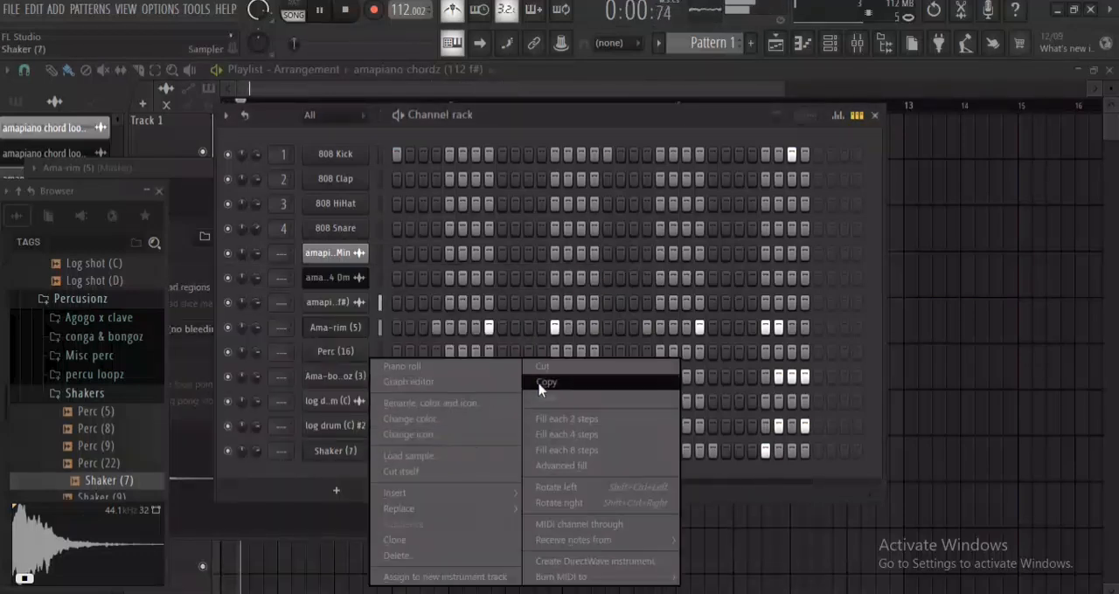
pyautogui.click(488, 367)
pyautogui.click(310, 259)
pyautogui.moveTo(316, 546); pyautogui.dragTo(312, 559)
pyautogui.moveTo(336, 260); pyautogui.dragTo(371, 260)
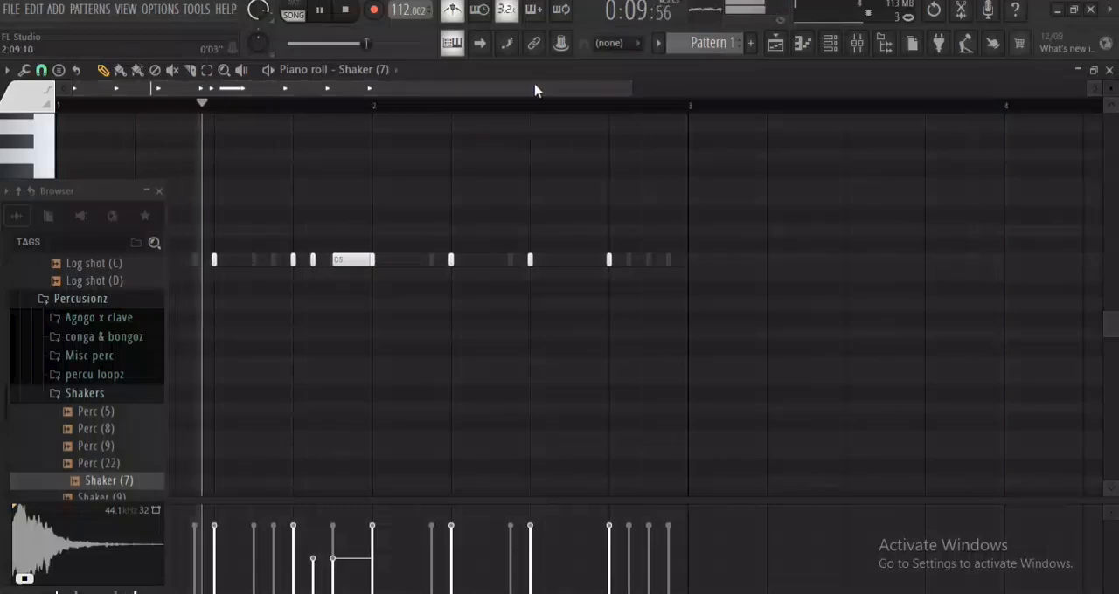
# Add a two-step C5 shaker note just after step 5 of bar 2 and a two-step B4 note just after step 13.
pyautogui.click(465, 261)
pyautogui.press('space')
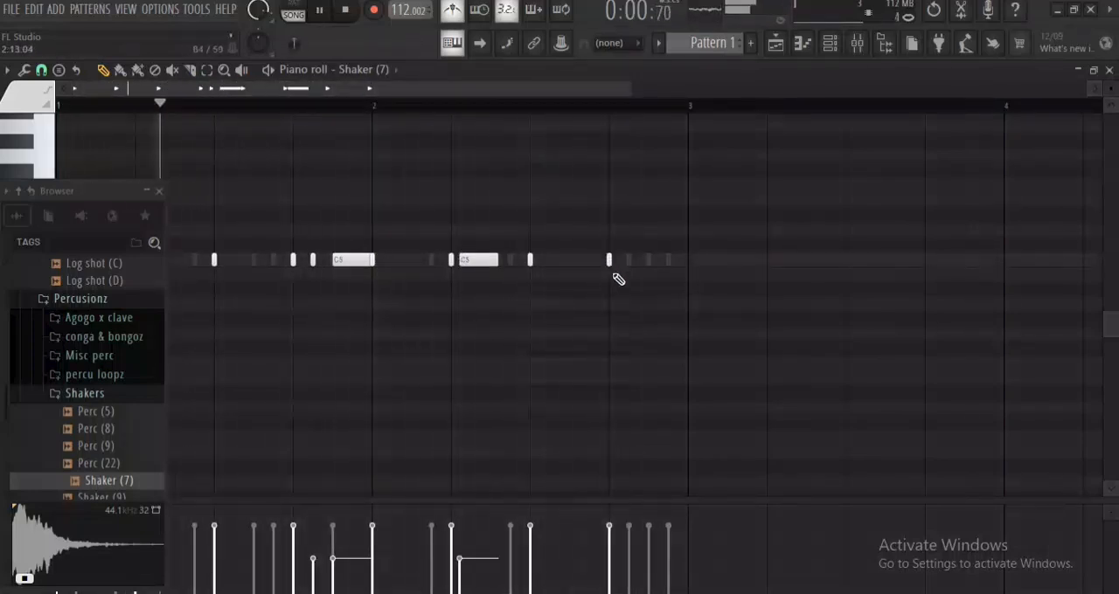
pyautogui.click(610, 274)
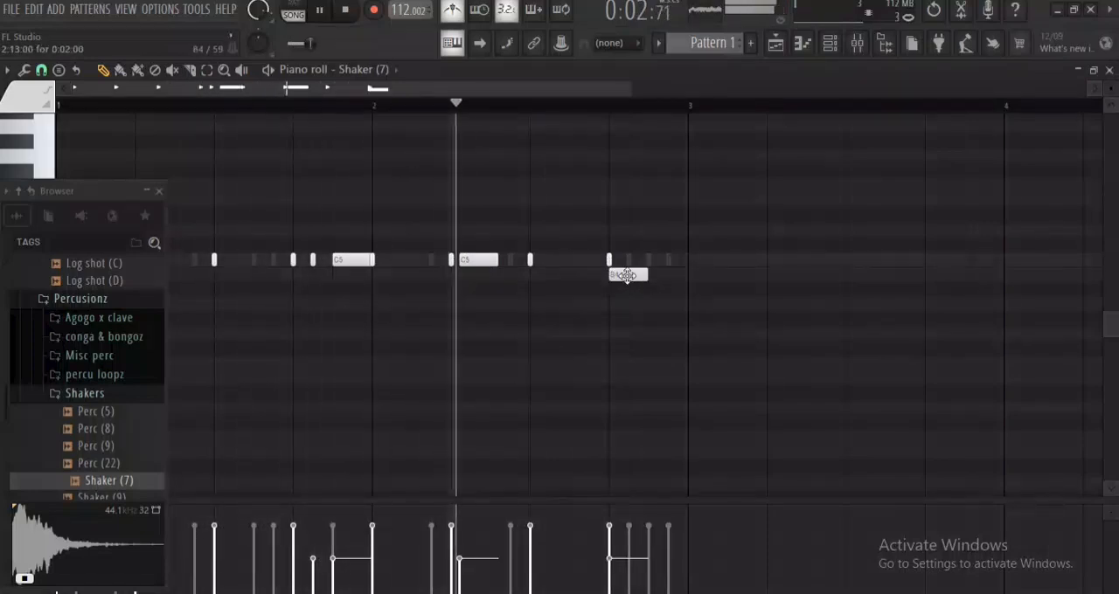
pyautogui.moveTo(627, 274); pyautogui.dragTo(631, 278)
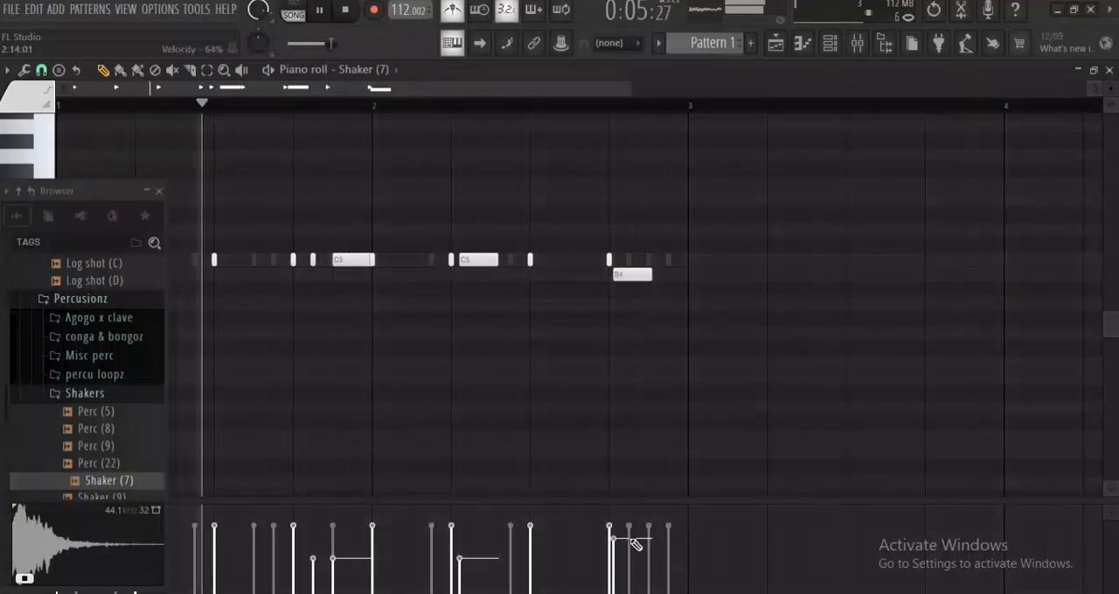
# Raise the velocity of bar 2's long C5 note and shift it to about 2:05:21 and the B4 note to about 2:13:21.
pyautogui.moveTo(472, 556)
pyautogui.mouseDown()
pyautogui.moveTo(497, 526)
pyautogui.moveTo(492, 550)
pyautogui.mouseUp()
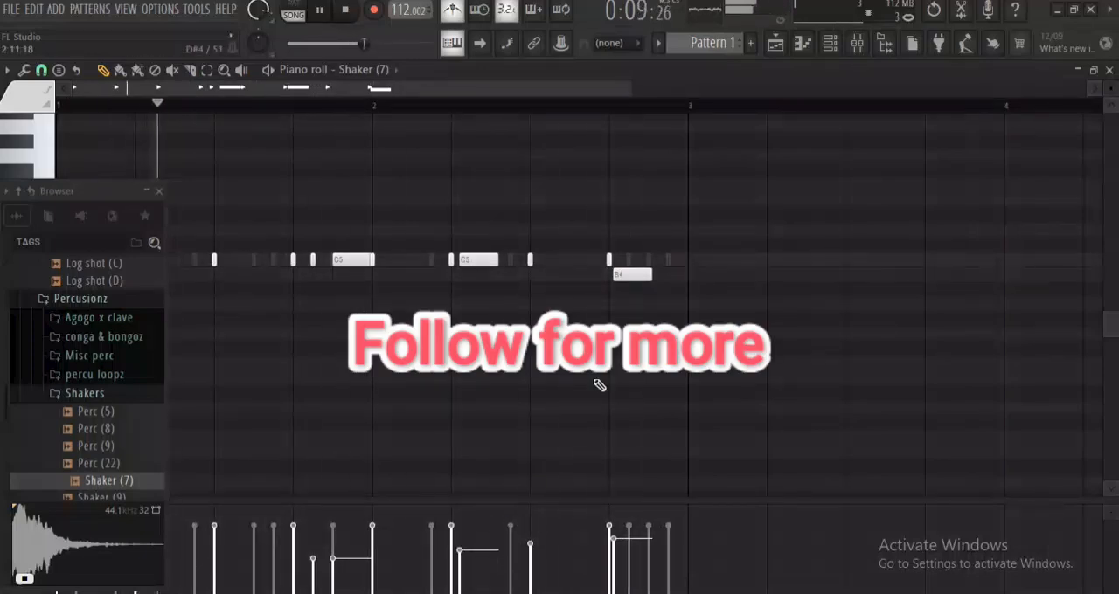
pyautogui.moveTo(638, 276); pyautogui.dragTo(652, 291)
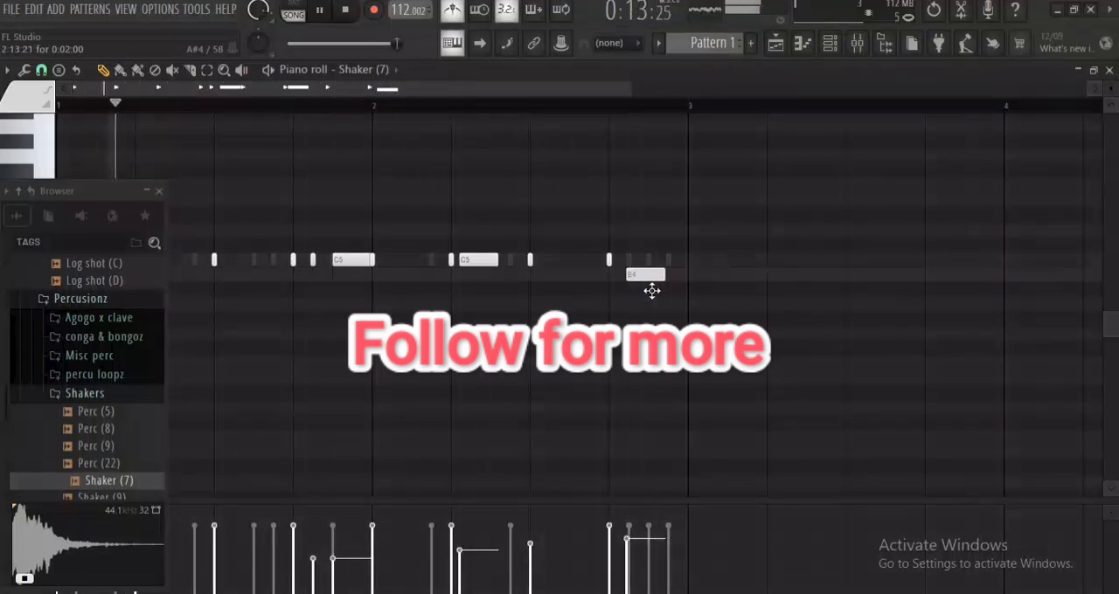
pyautogui.moveTo(473, 261)
pyautogui.mouseDown()
pyautogui.moveTo(486, 262)
pyautogui.moveTo(483, 275)
pyautogui.moveTo(479, 259)
pyautogui.mouseUp()
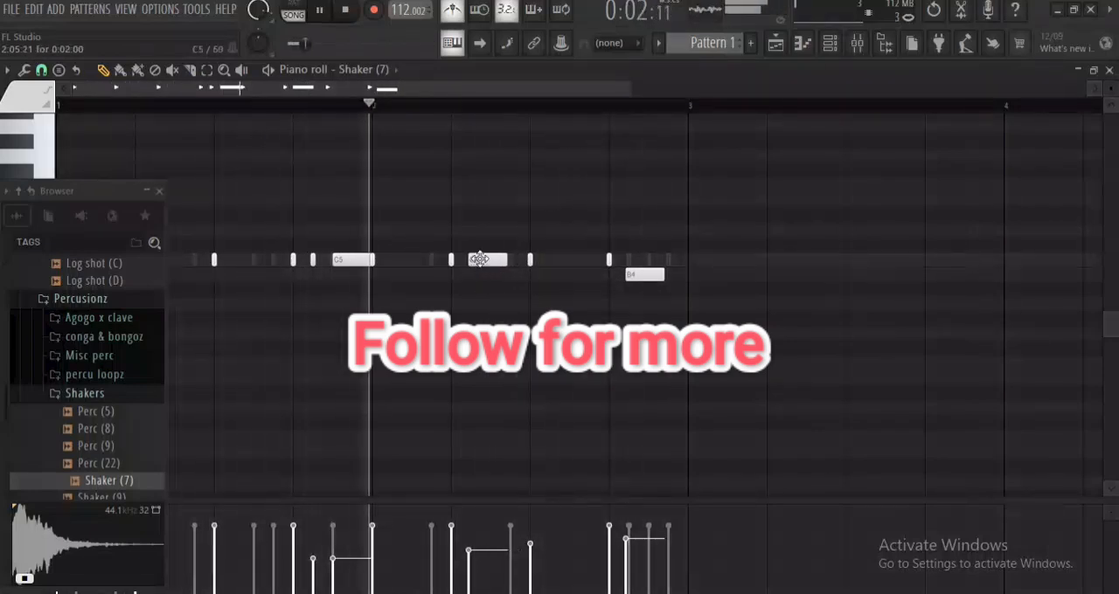